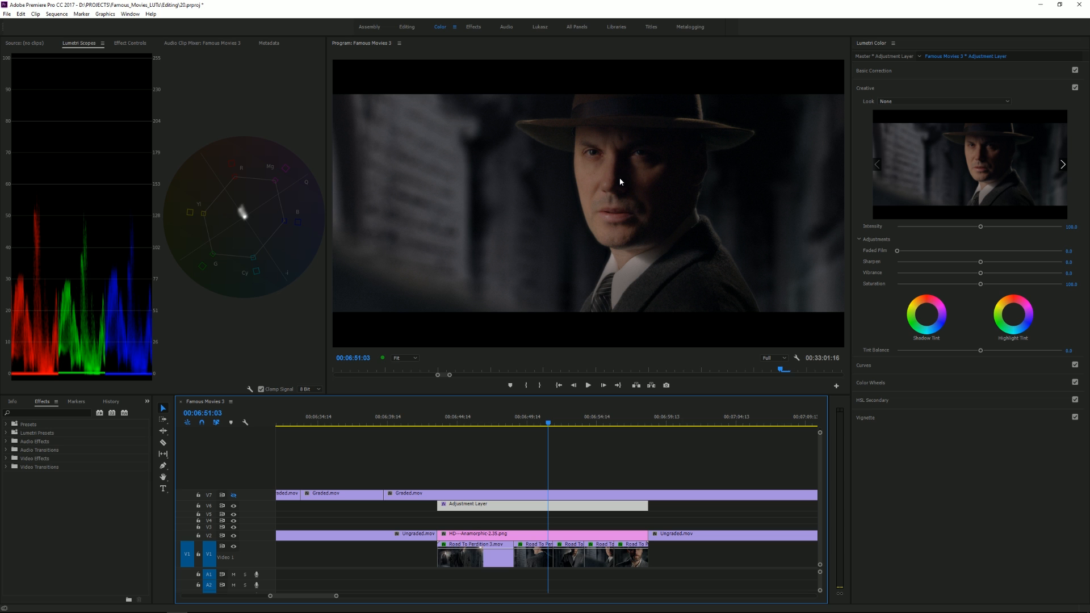
Step: Load Road_to_Perdition.cube as the adjustment layer's Creative look, and switch the Creative section off and on to compare the grade
left_click(902, 101)
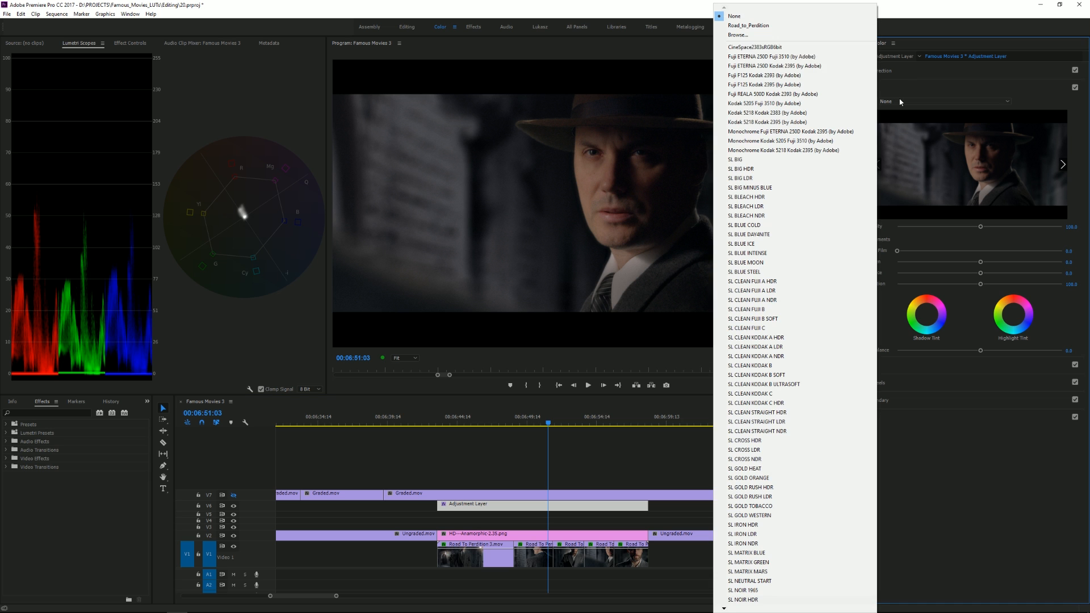
left_click(738, 25)
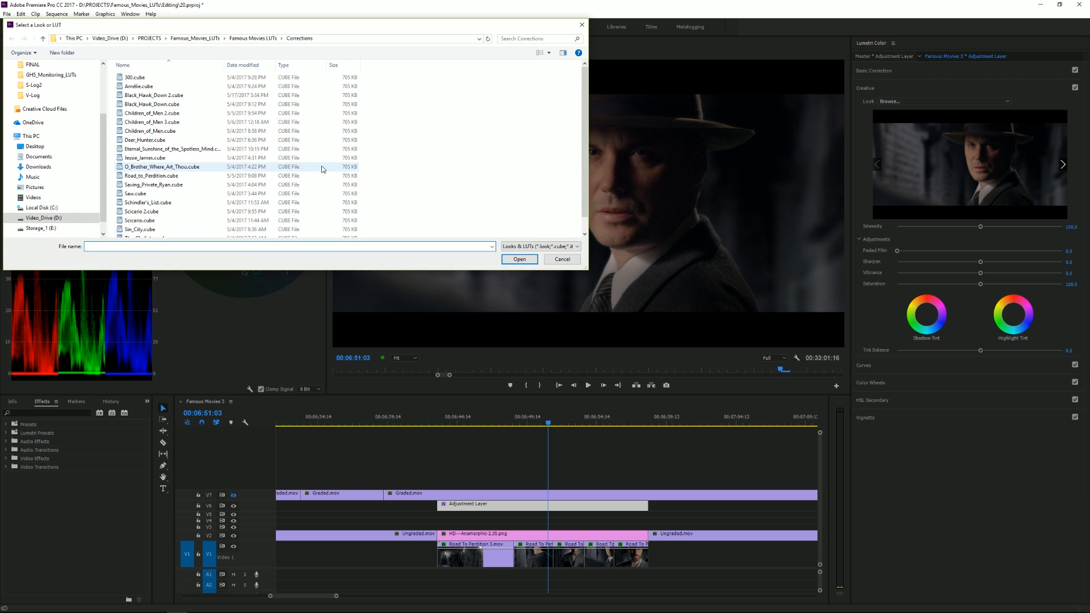
double_click(149, 175)
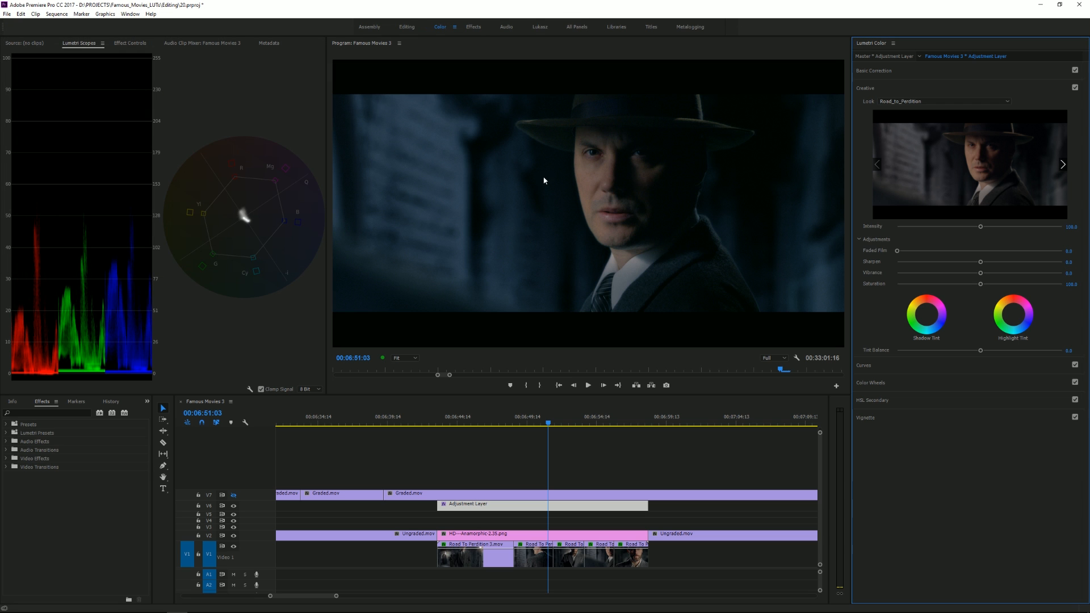
left_click(1074, 88)
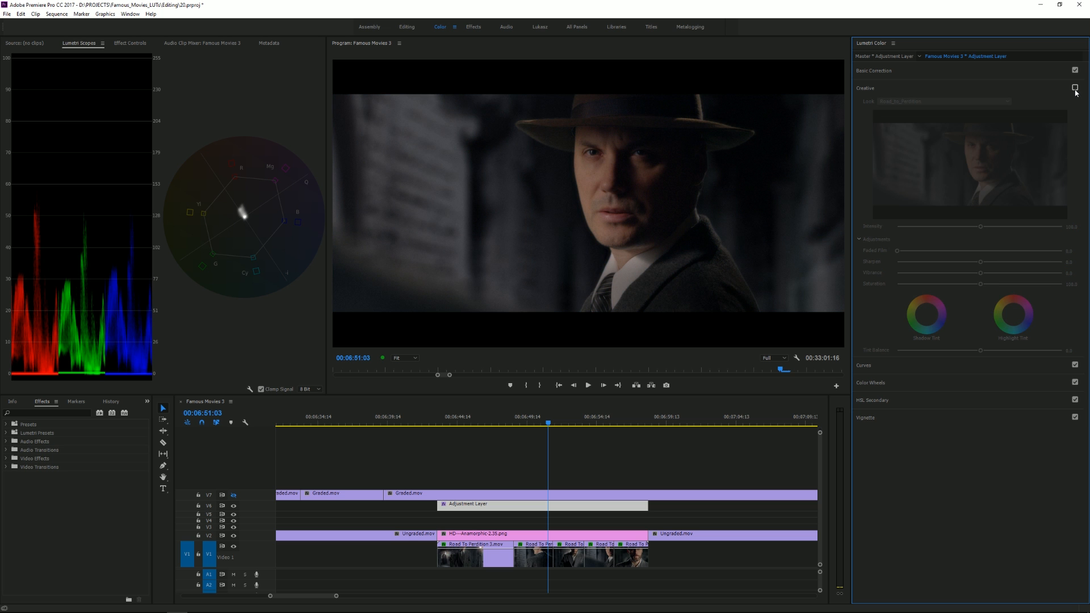
left_click(1075, 88)
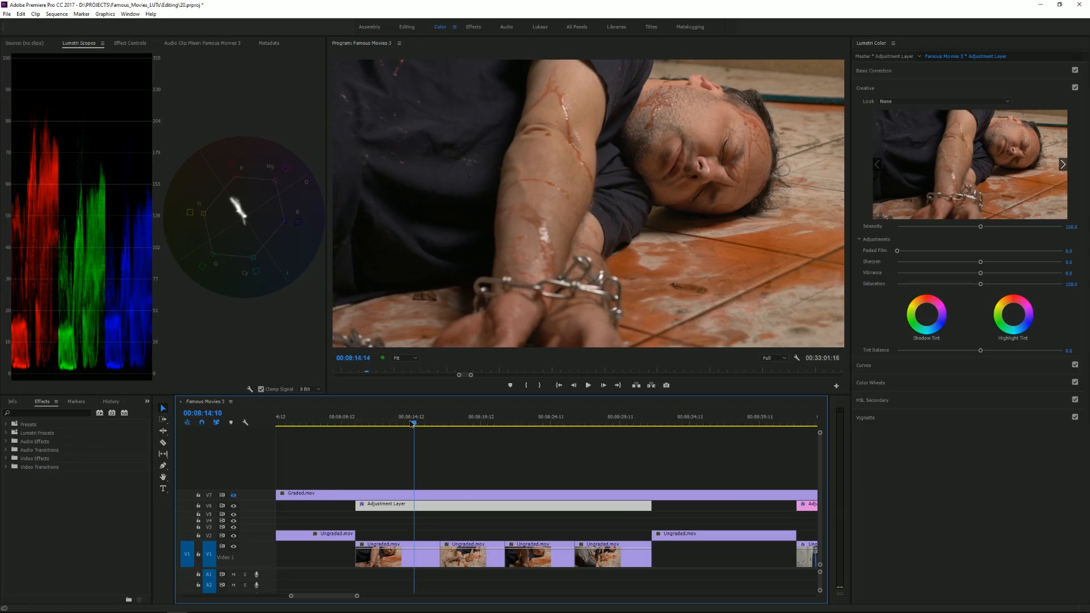
Step: Load Saw.cube as the Creative look on the adjustment layer over the chained man's clips, then compare and adjust its intensity
mouse_move(413, 424)
left_mouse_down()
mouse_move(392, 423)
mouse_move(405, 424)
left_mouse_up()
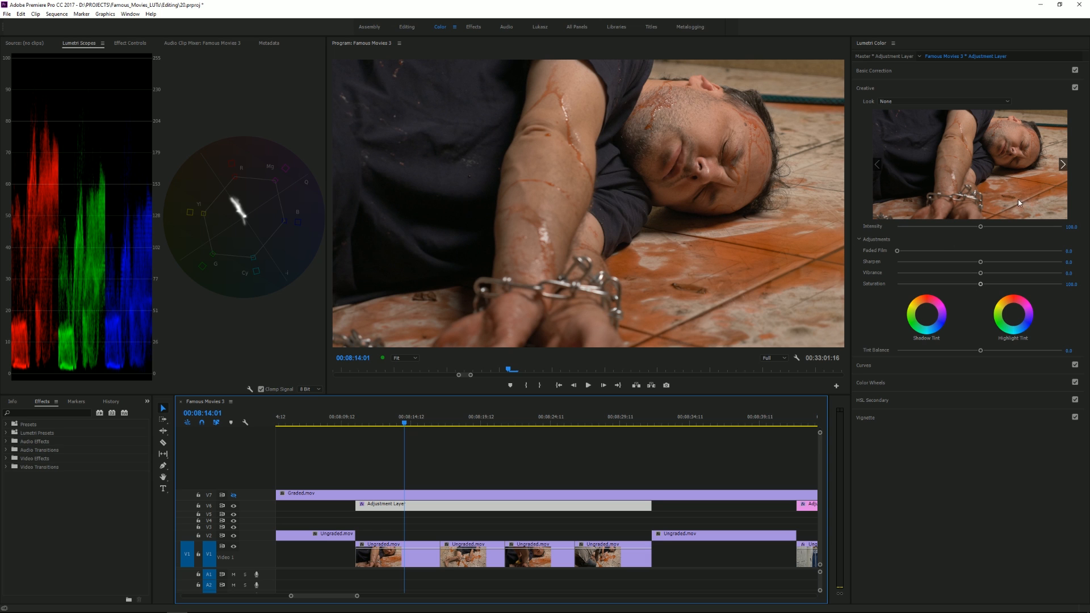
left_click(905, 102)
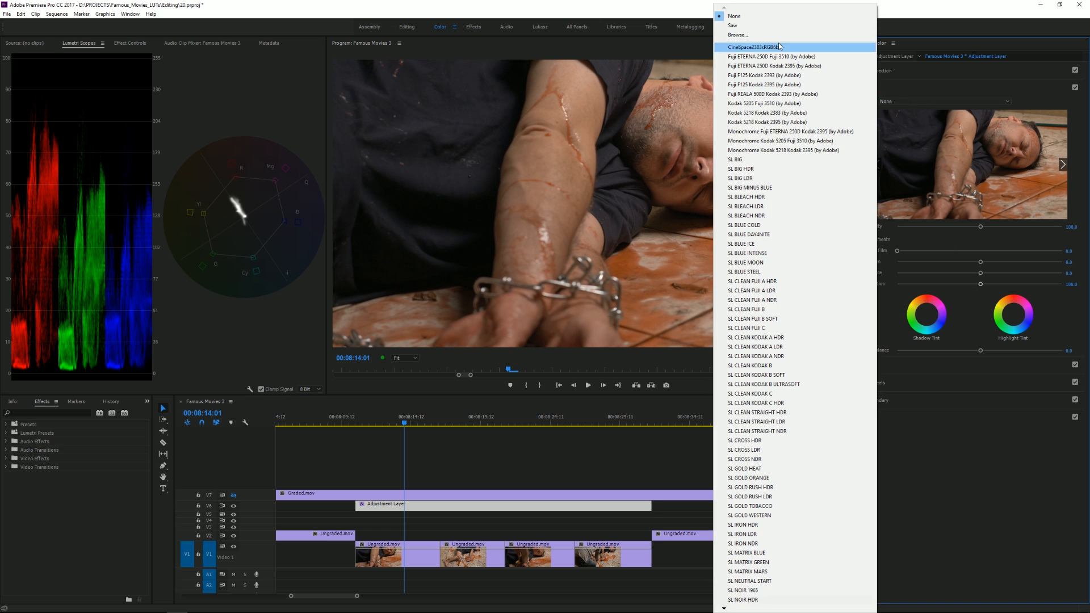
left_click(768, 32)
scroll(170, 193, "down", 1)
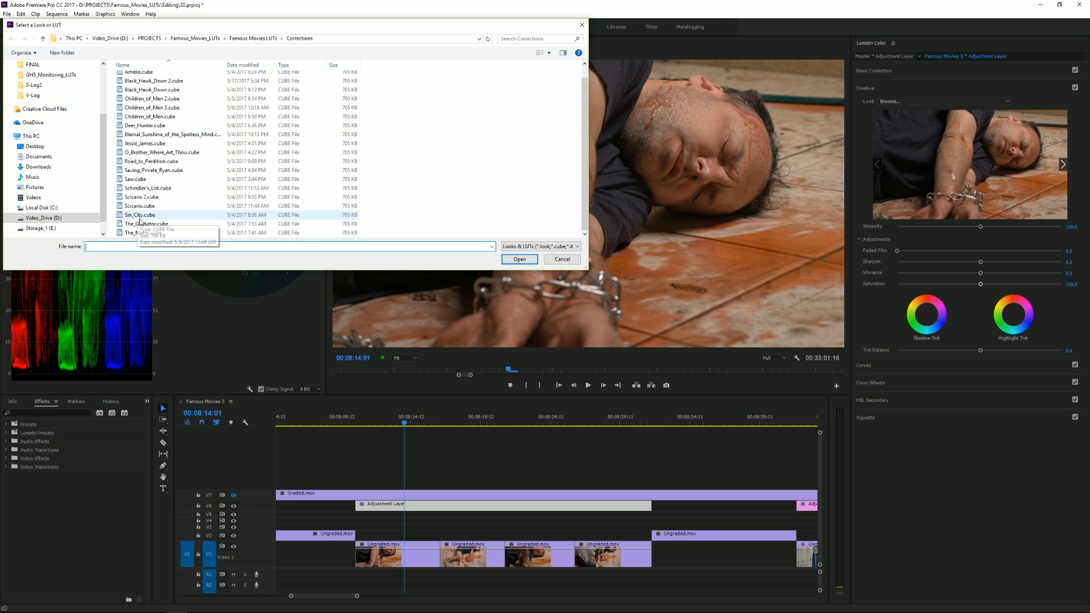
double_click(137, 180)
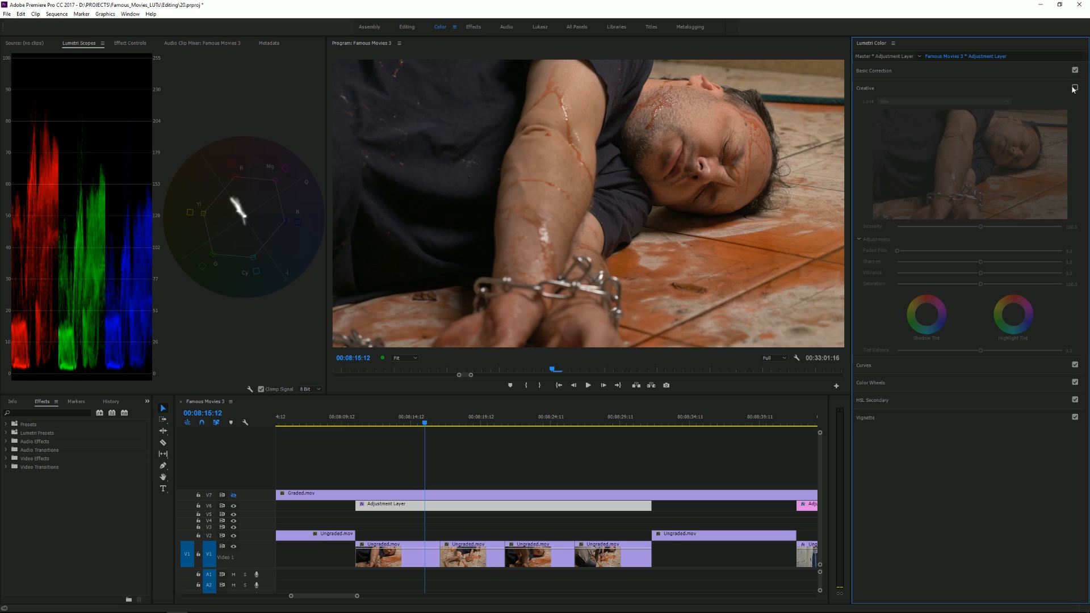
left_click(1075, 88)
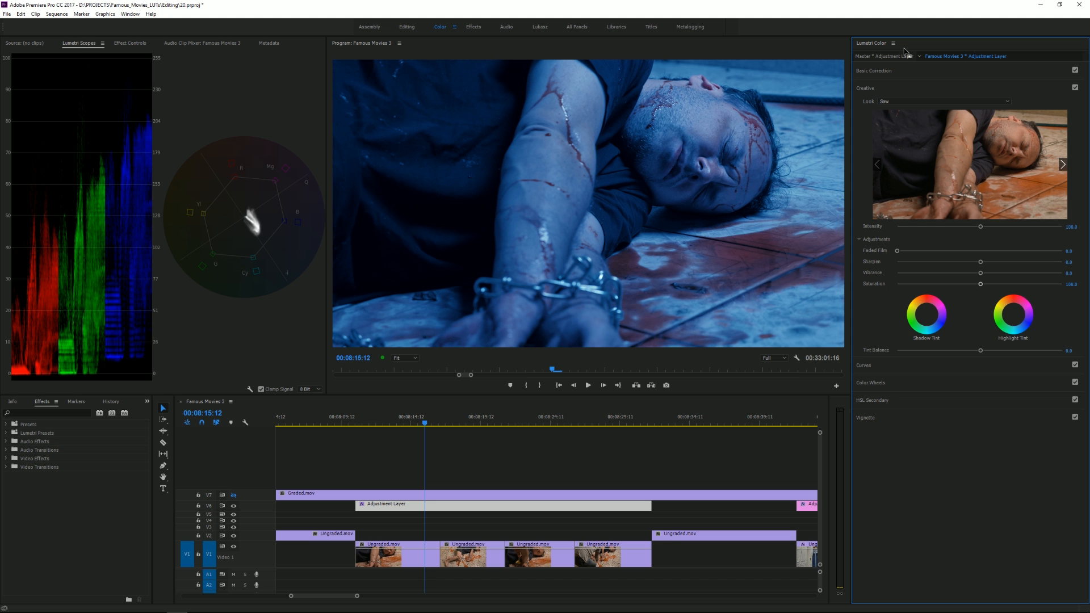
mouse_move(976, 227)
left_mouse_down()
mouse_move(943, 230)
mouse_move(1034, 235)
mouse_move(984, 235)
left_mouse_up()
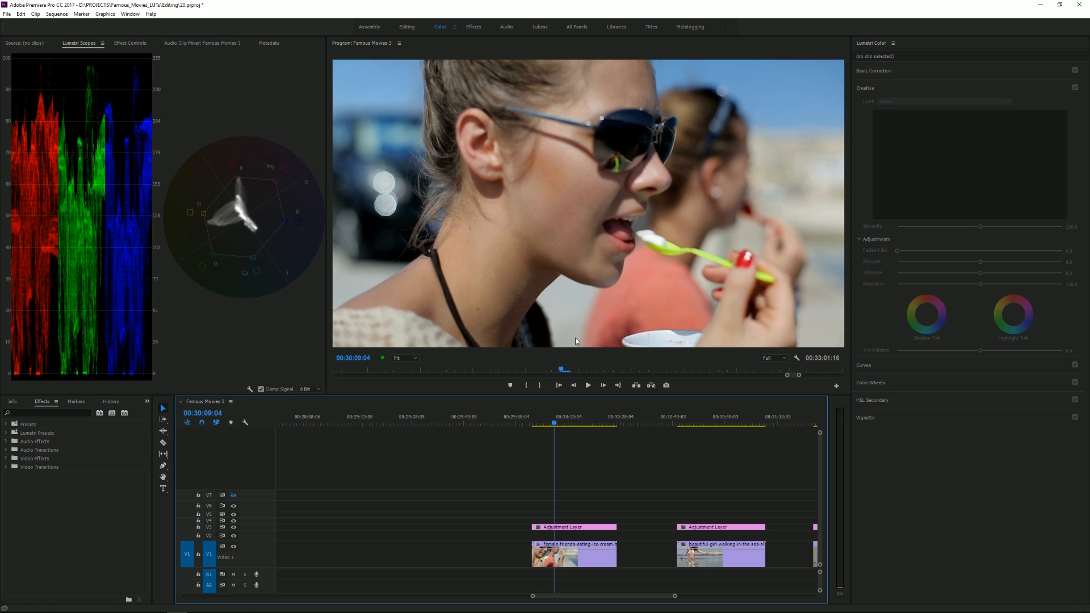
Step: Load Children_of_Men.cube from the FINAL folder as the look on the adjustment layer above the ice cream clip
left_click(567, 531)
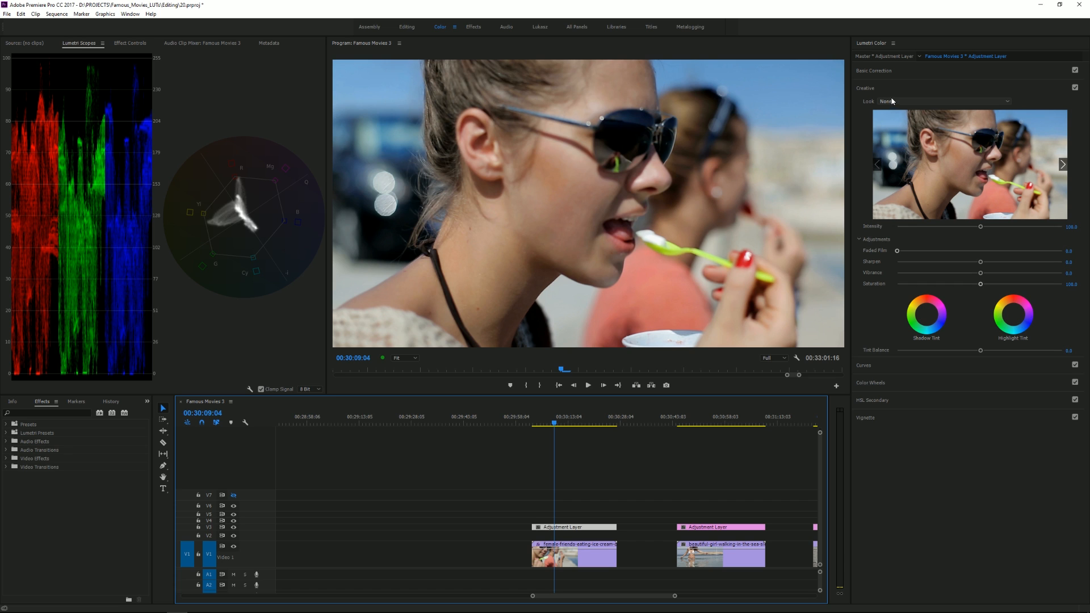
left_click(878, 105)
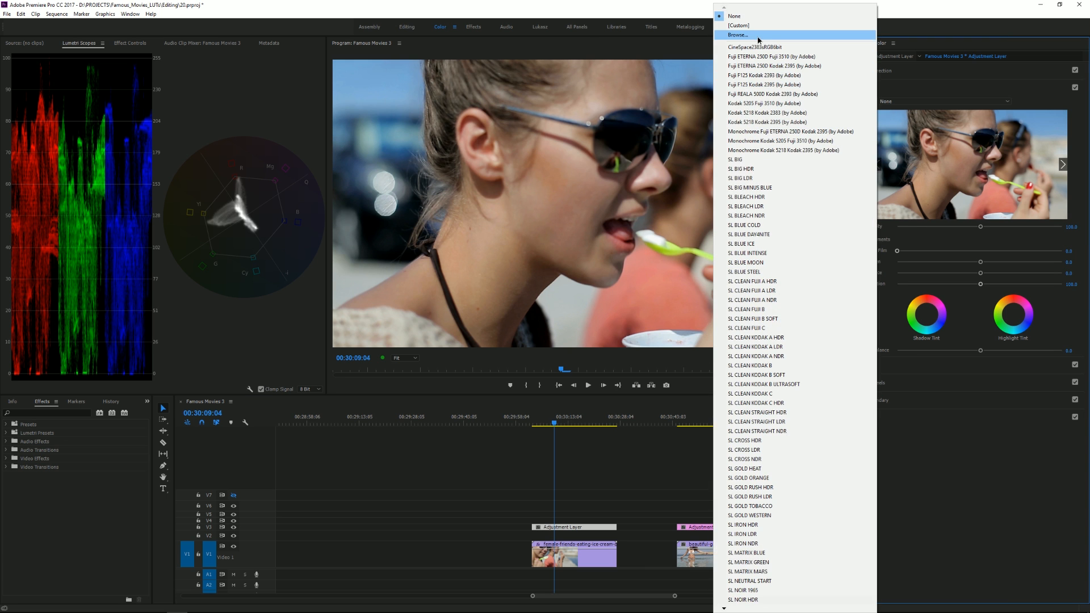
left_click(759, 38)
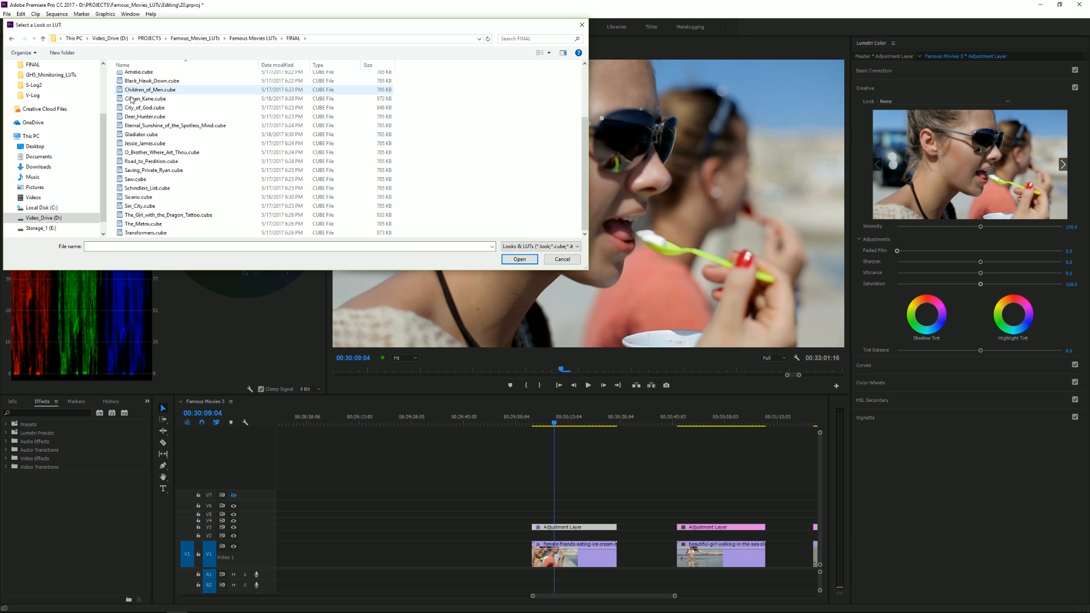
double_click(143, 90)
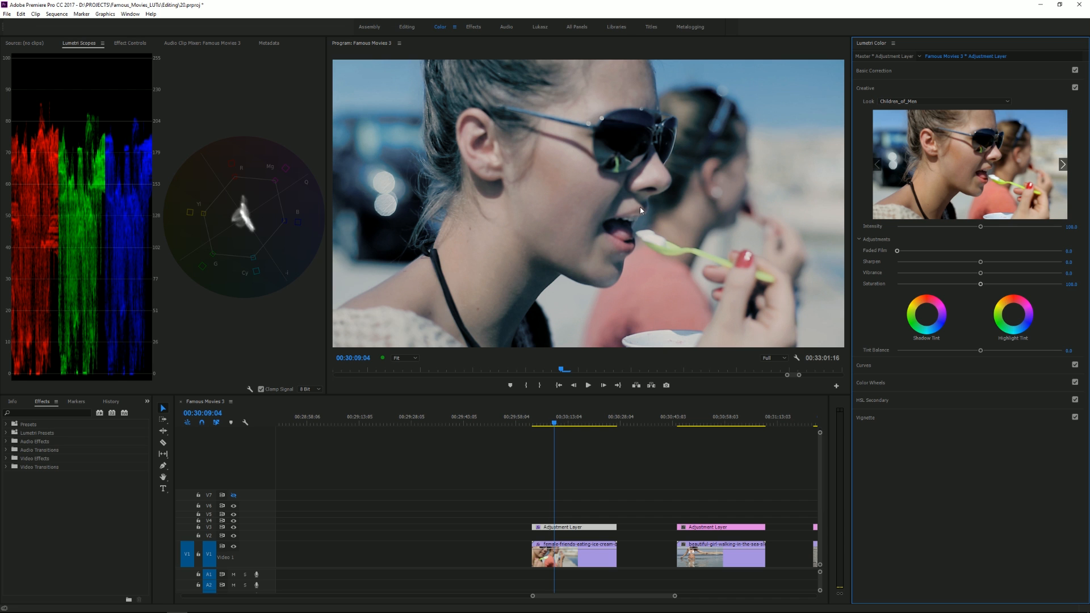
Step: Try Amelie.cube as the Creative look on the ice cream clip's adjustment layer
left_click(923, 102)
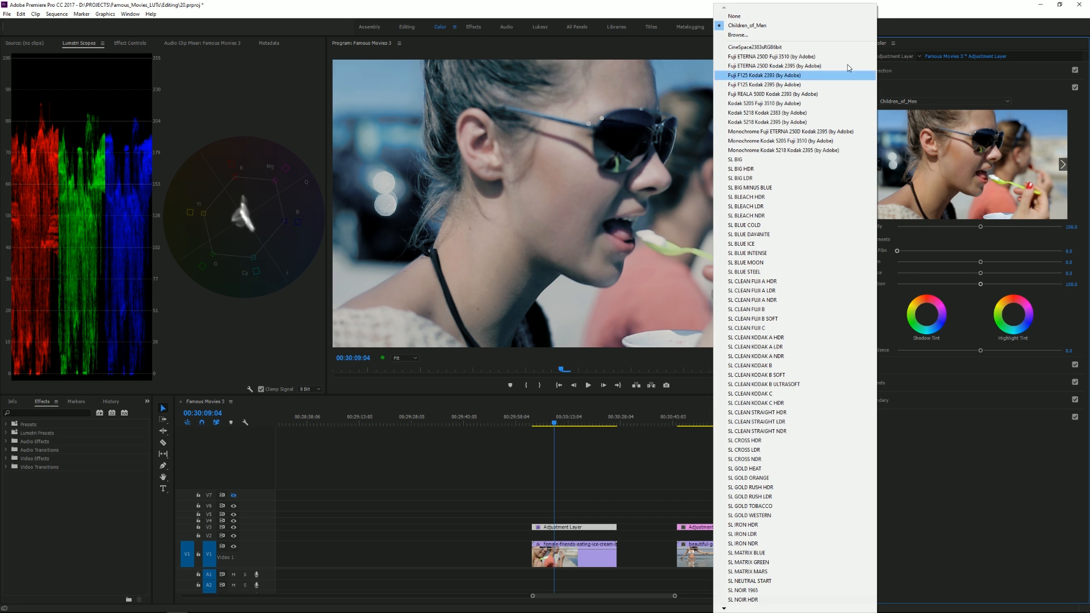
left_click(768, 38)
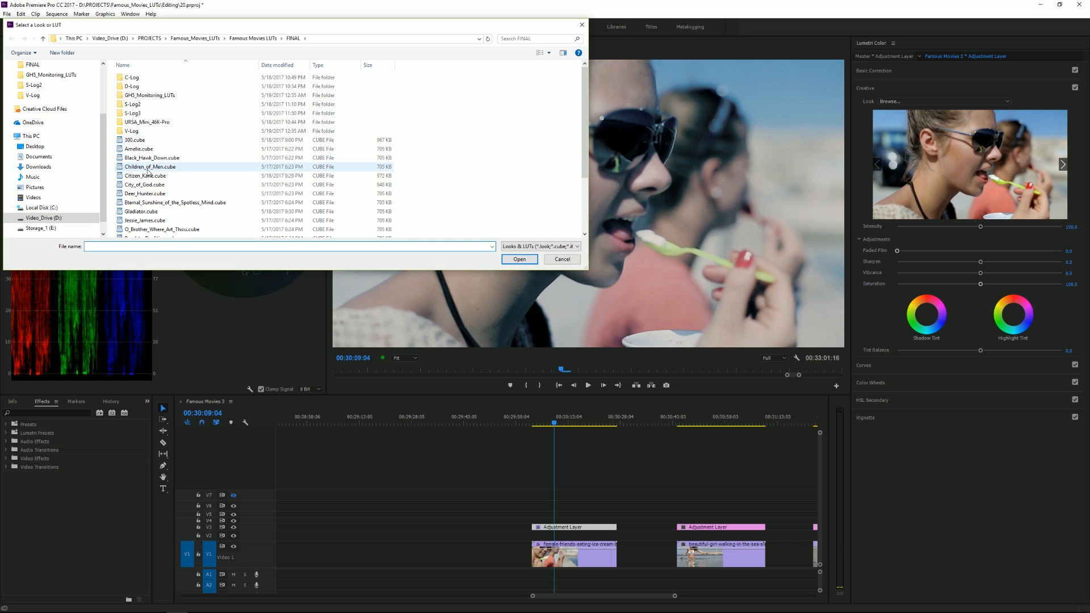
double_click(137, 150)
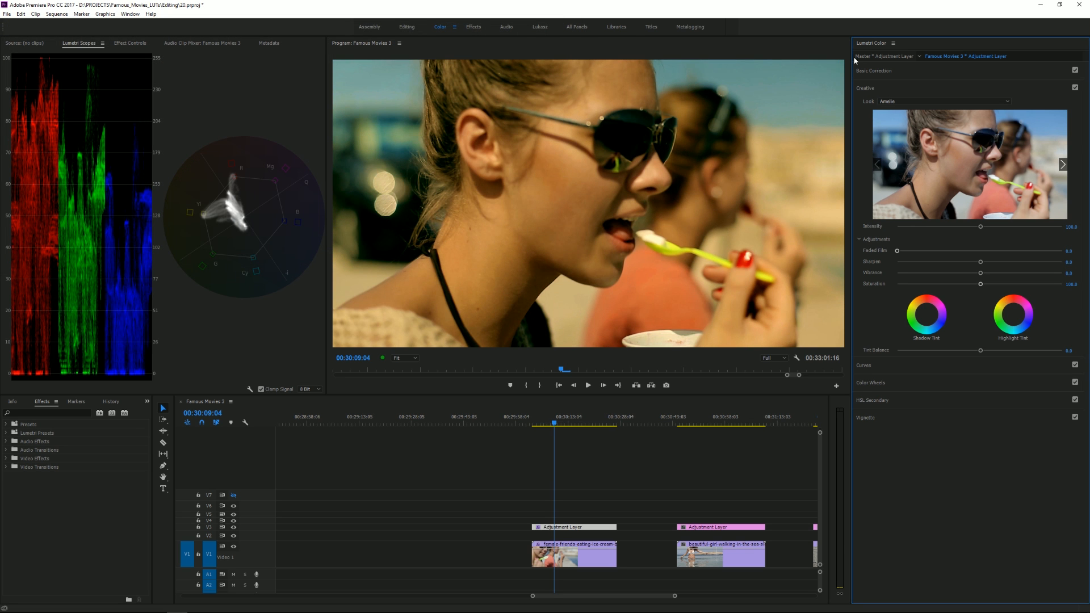
Step: Try City_of_God.cube as the Creative look on the ice cream clip's adjustment layer
left_click(906, 102)
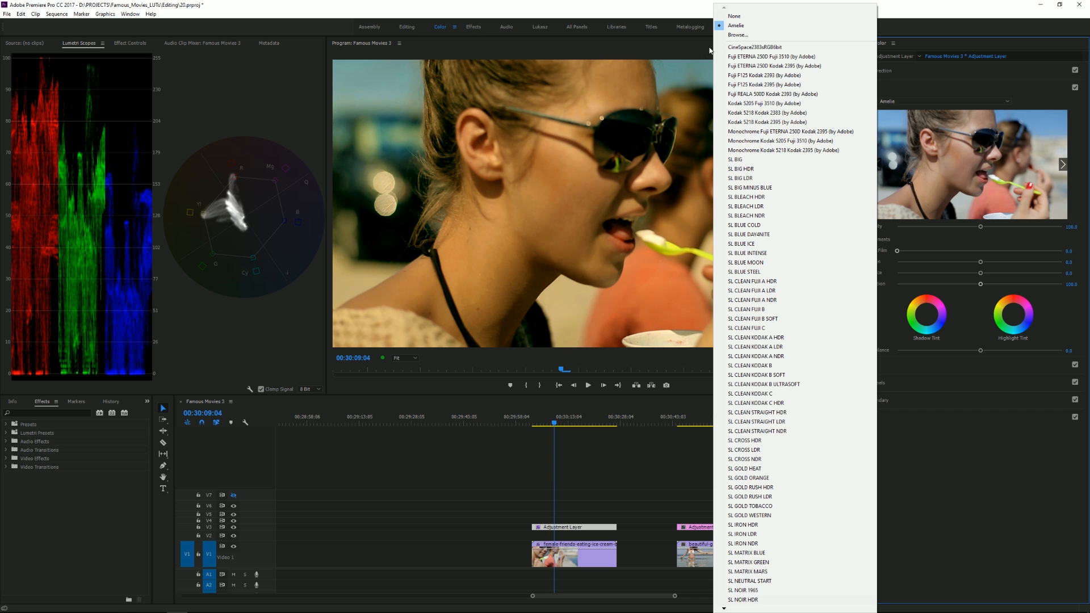
left_click(738, 35)
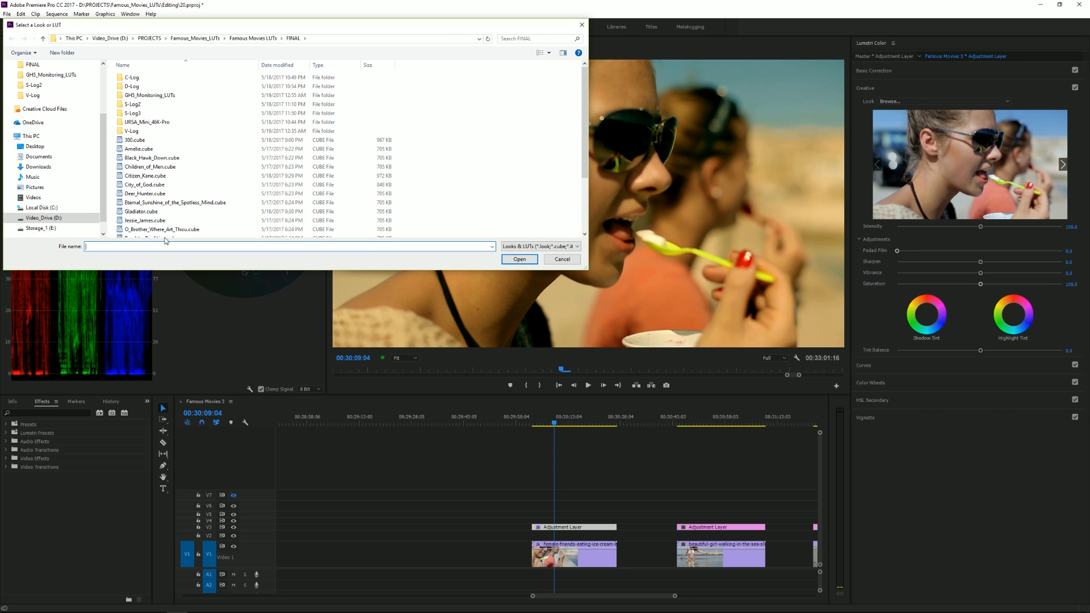
double_click(144, 184)
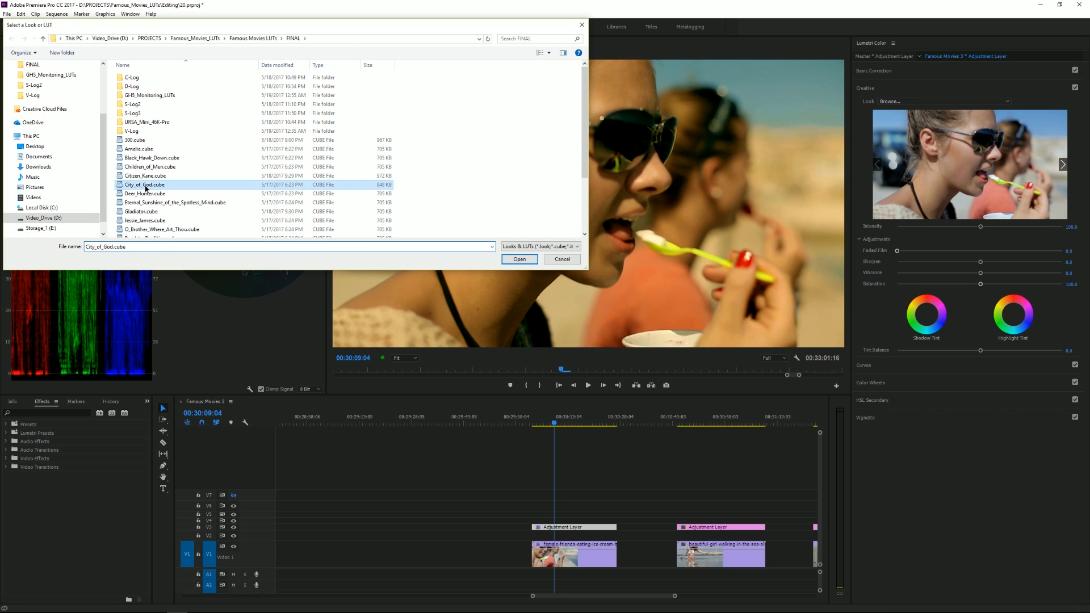
Step: Try Saving_Private_Ryan.cube as the Creative look on the ice cream clip's adjustment layer
left_click(903, 101)
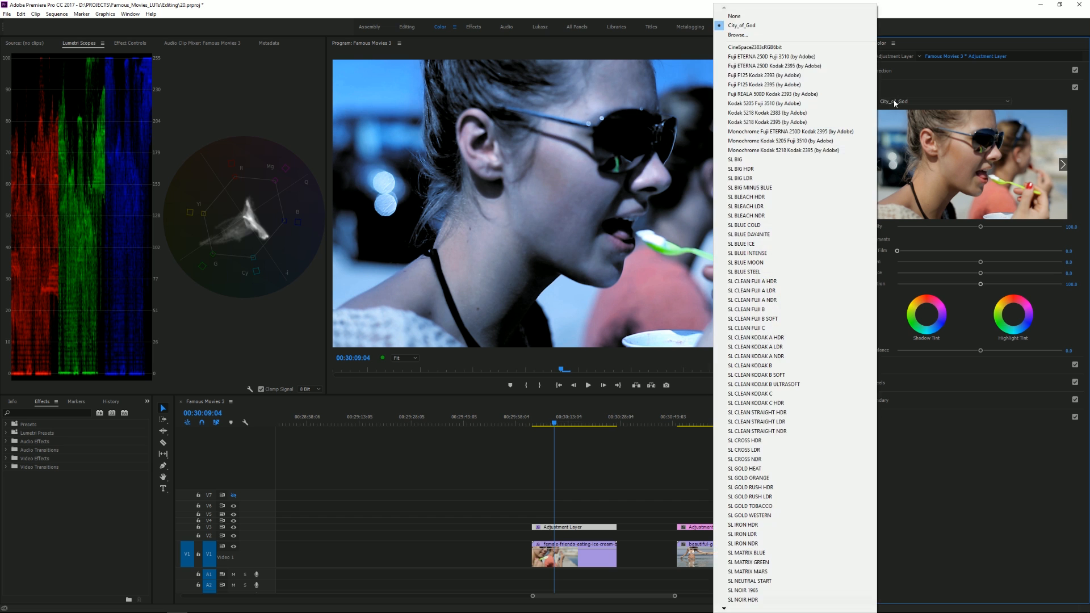
left_click(738, 27)
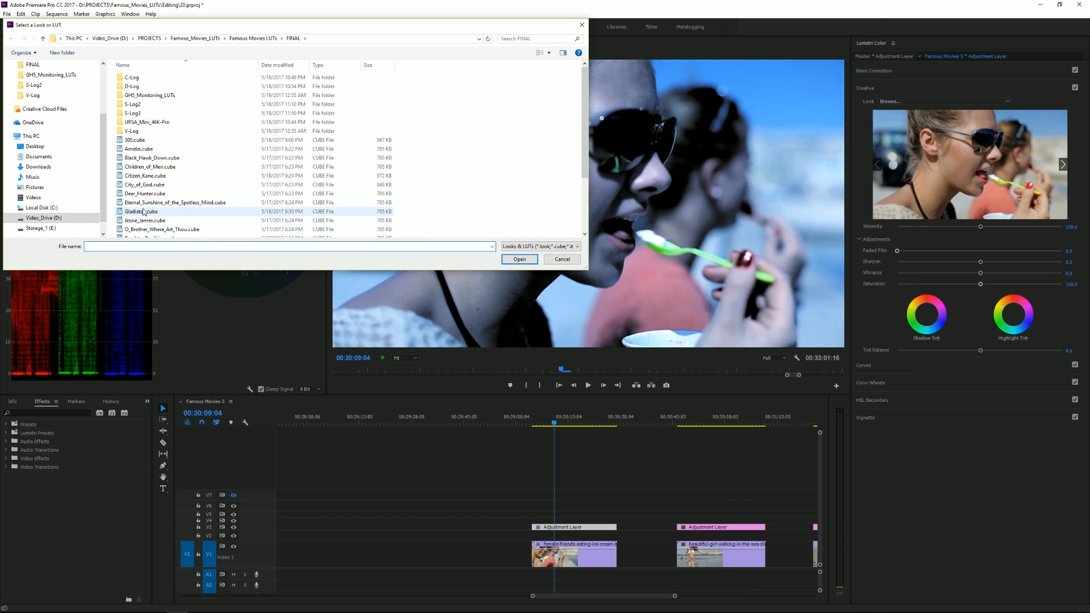
scroll(176, 217, "down", 2)
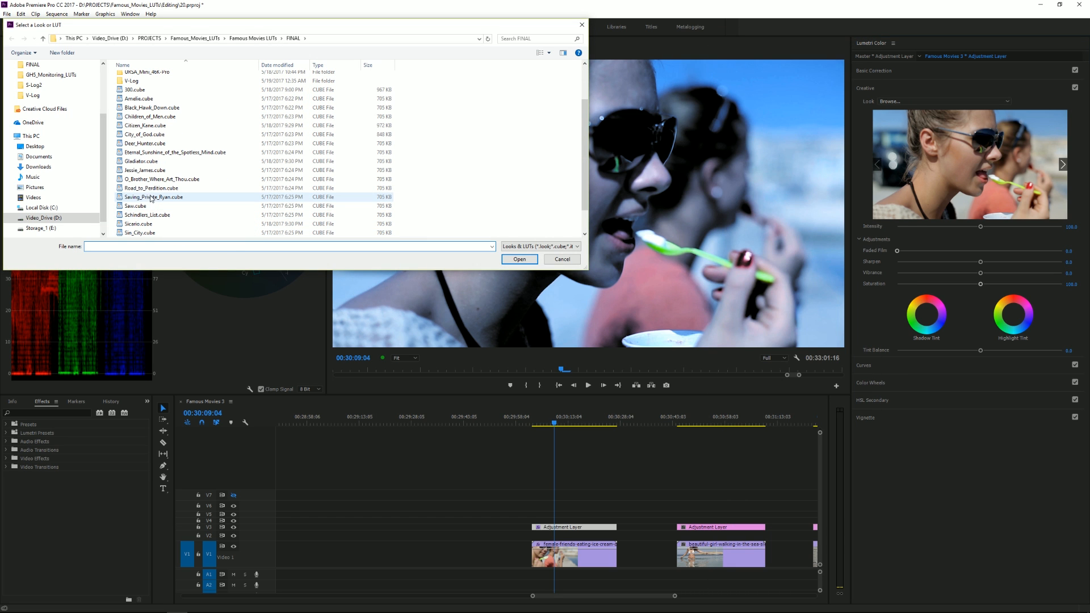
double_click(151, 198)
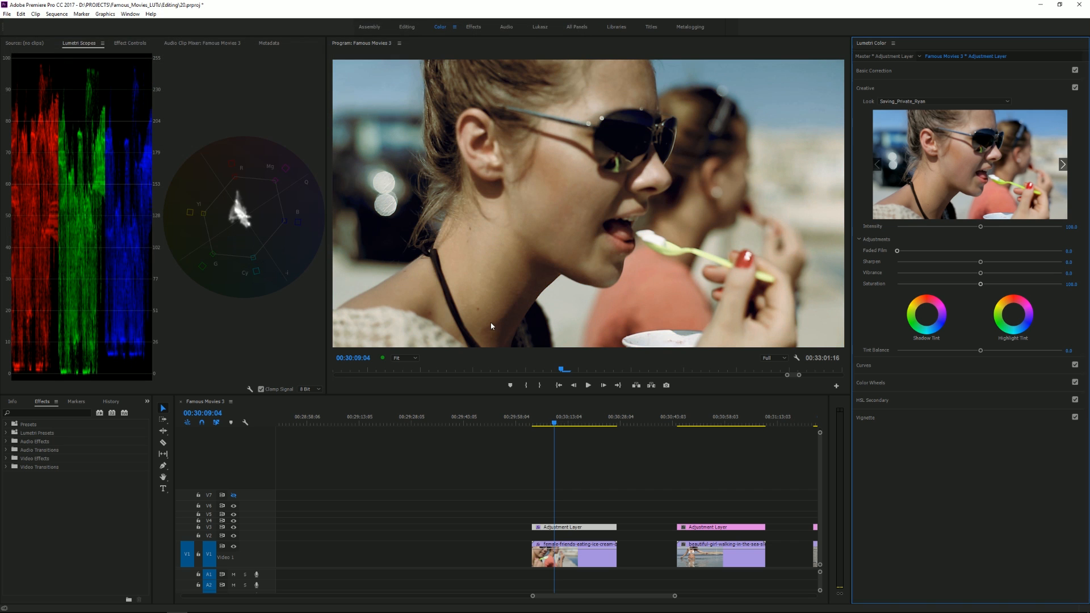
Step: Replace the look on the ice cream clip's adjustment layer with Sicario.cube
left_click(914, 105)
left_click(735, 33)
scroll(227, 218, "down", 3)
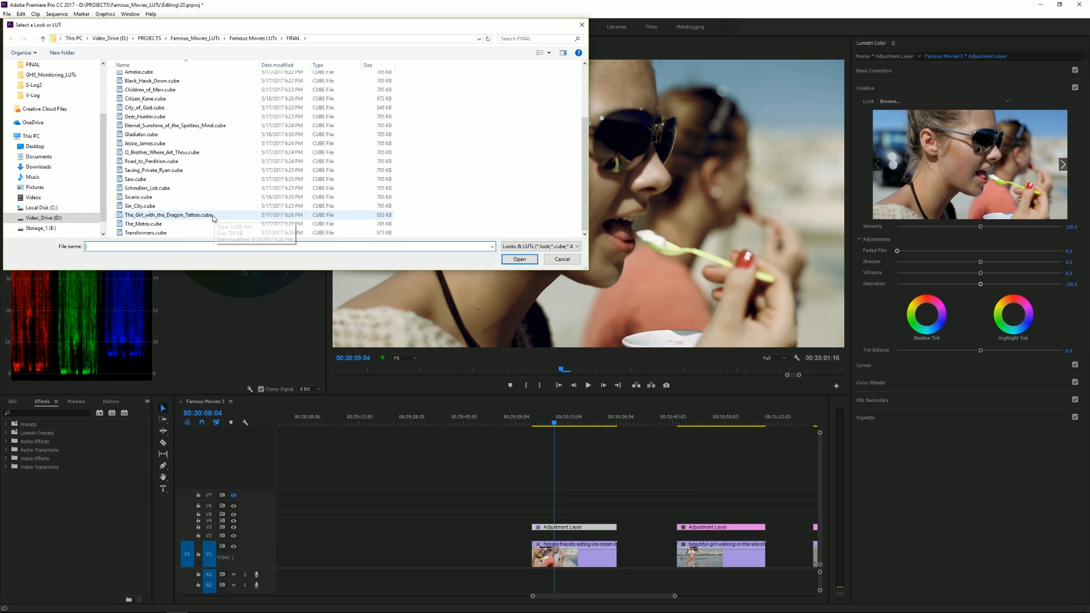
double_click(139, 197)
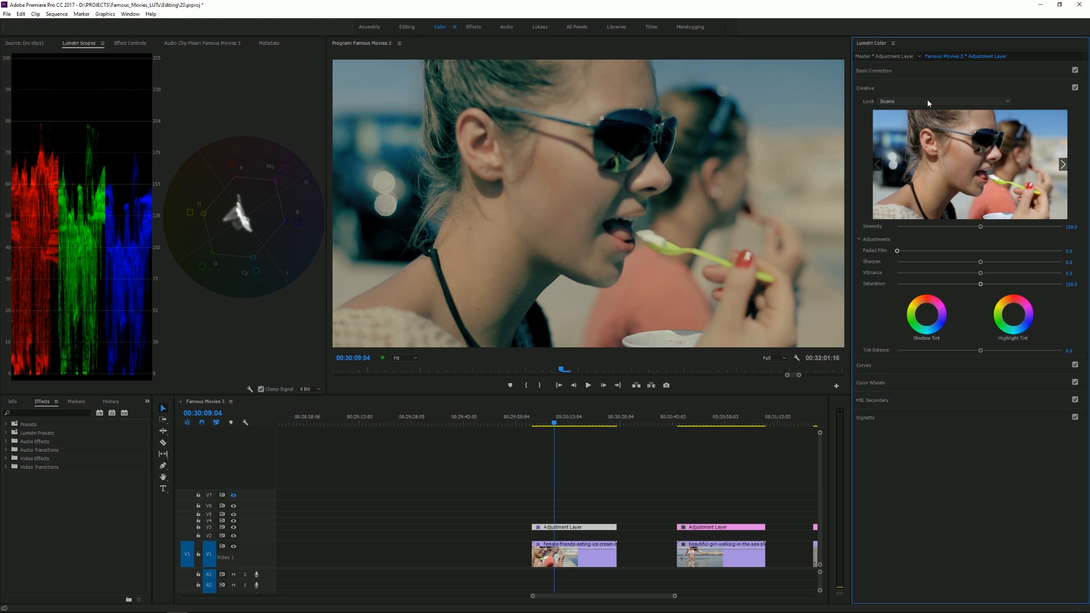
Step: Go to the clip of the girl walking in the sea and load Transformers.cube as its Creative look
left_click_drag(567, 423, 585, 423)
left_click_drag(685, 423, 705, 423)
left_click(936, 102)
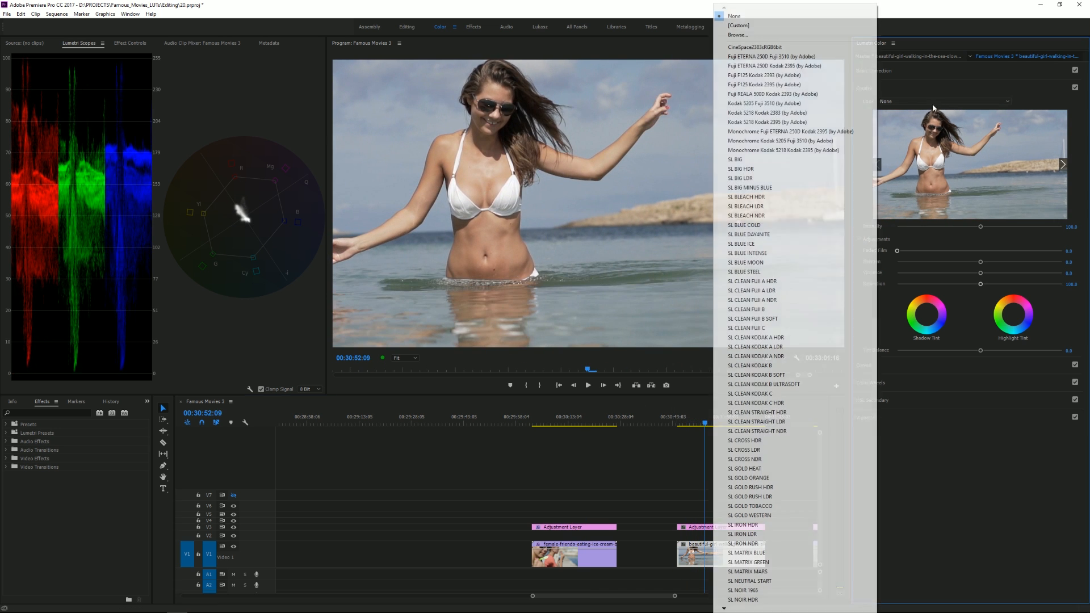
left_click(760, 38)
scroll(170, 215, "down", 5)
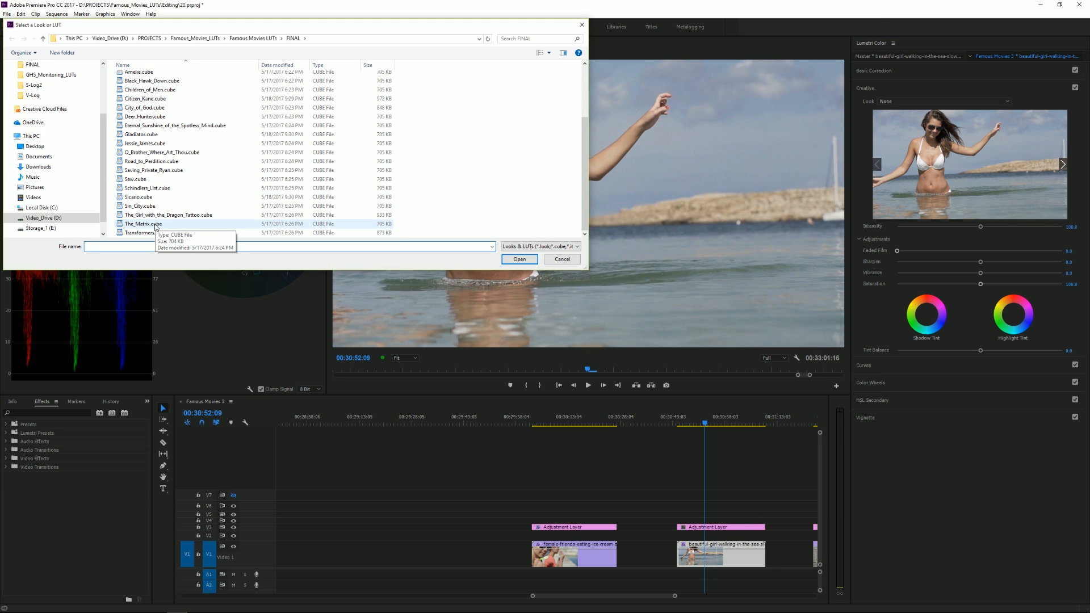
double_click(147, 232)
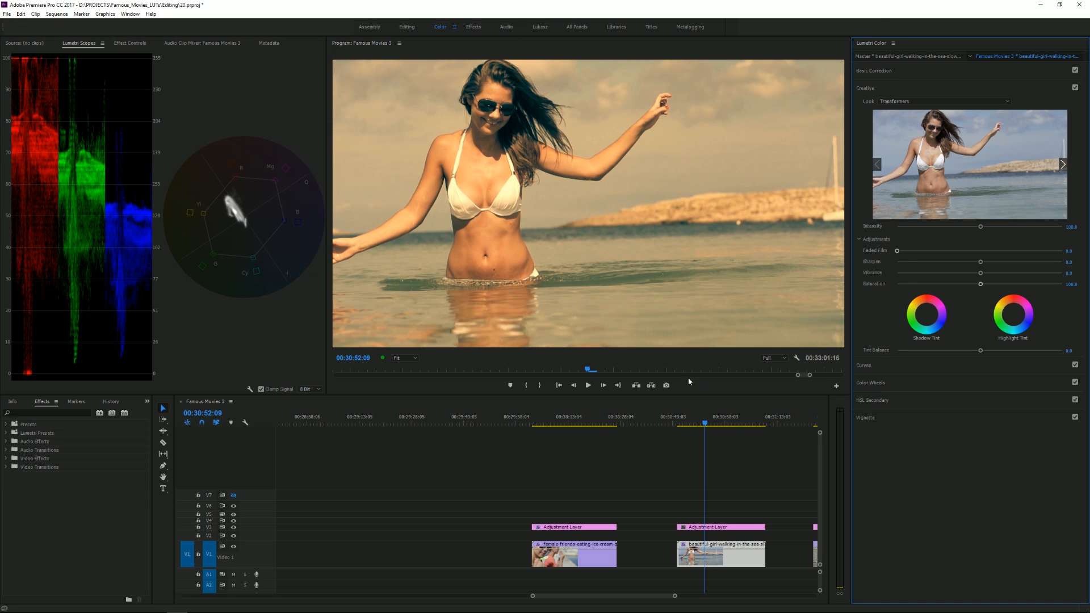
Step: Browse for another look for the sea clip, moving the file dialog off the preview and looking through the FINAL folder's LUTs
left_click(918, 106)
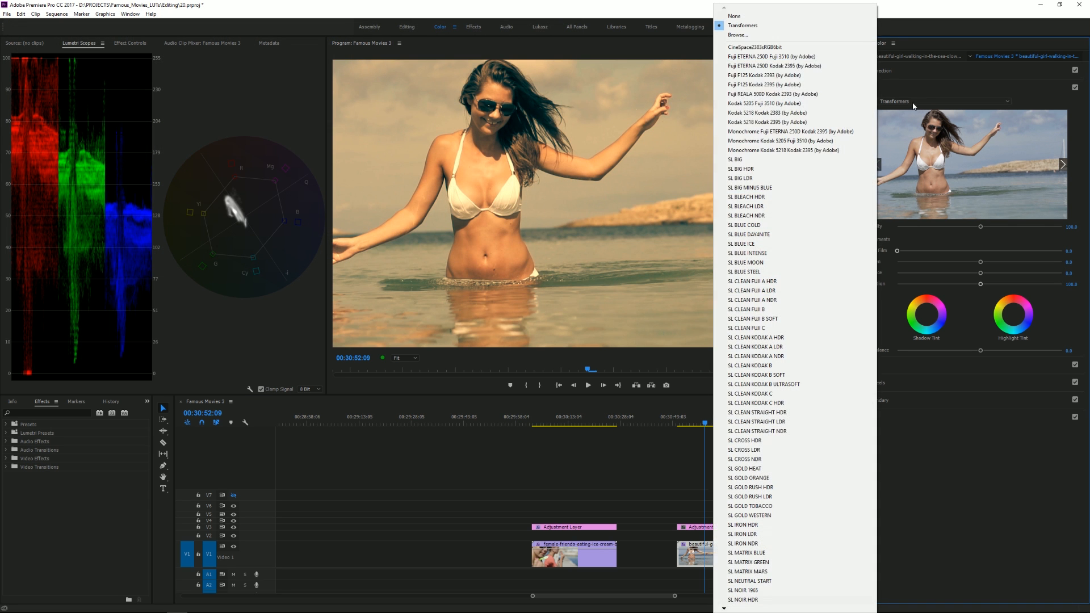
left_click(741, 37)
left_click_drag(510, 27, 905, 339)
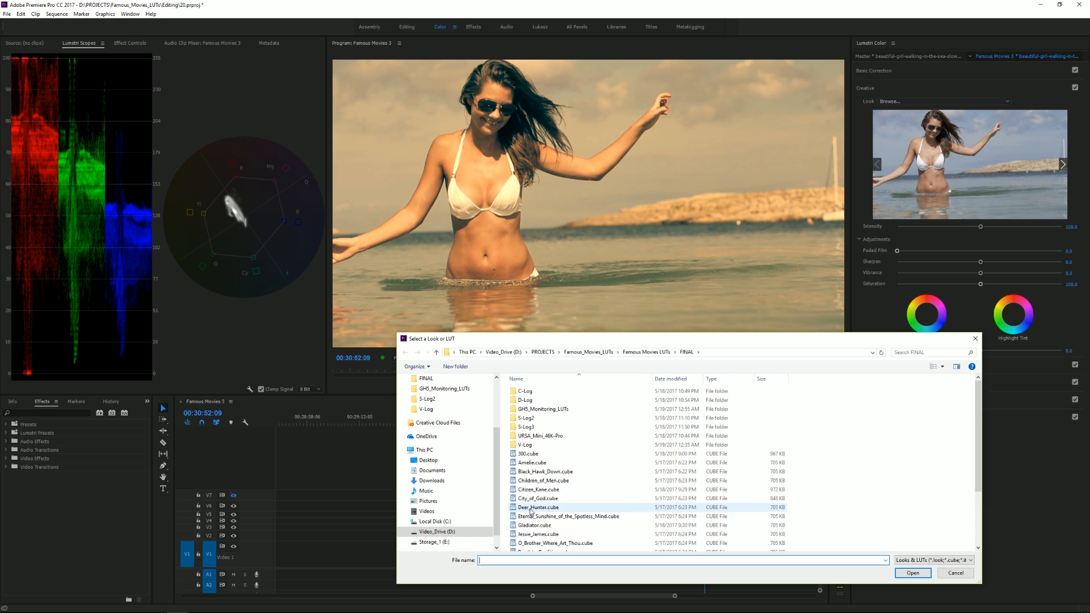
scroll(545, 521, "down", 3)
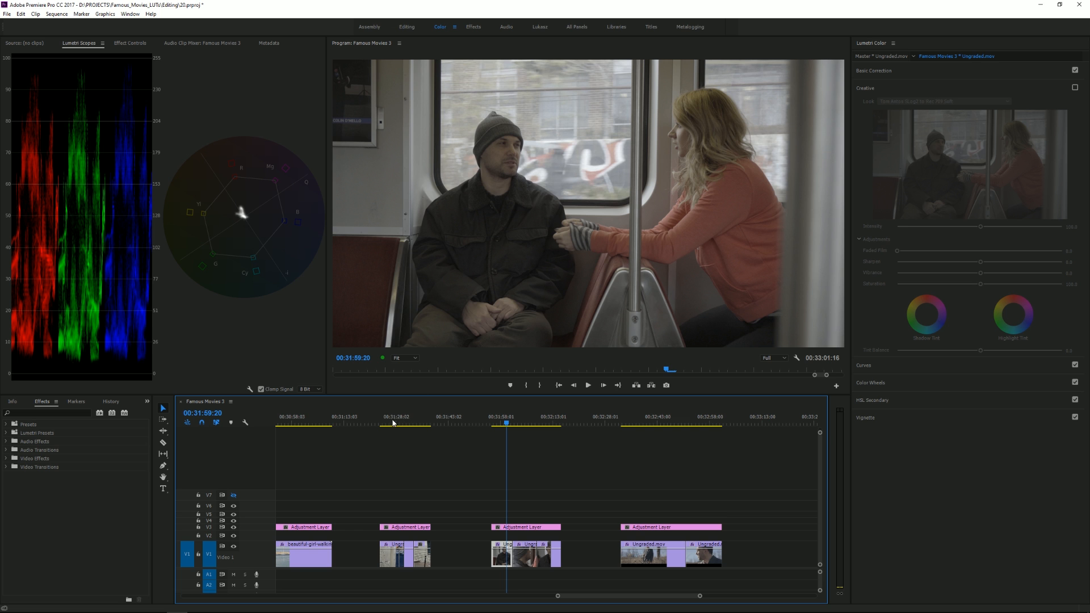
Step: Scrub through the timeline to the train clips and park the playhead at 00:32:06:08 to view the shot
left_click_drag(391, 427, 506, 433)
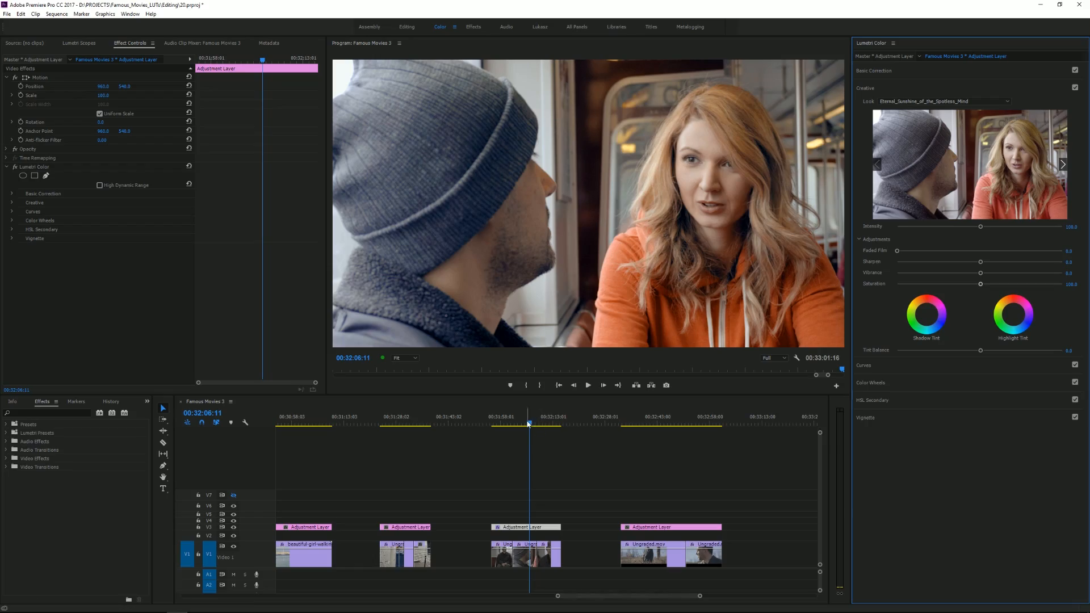
left_click(528, 423)
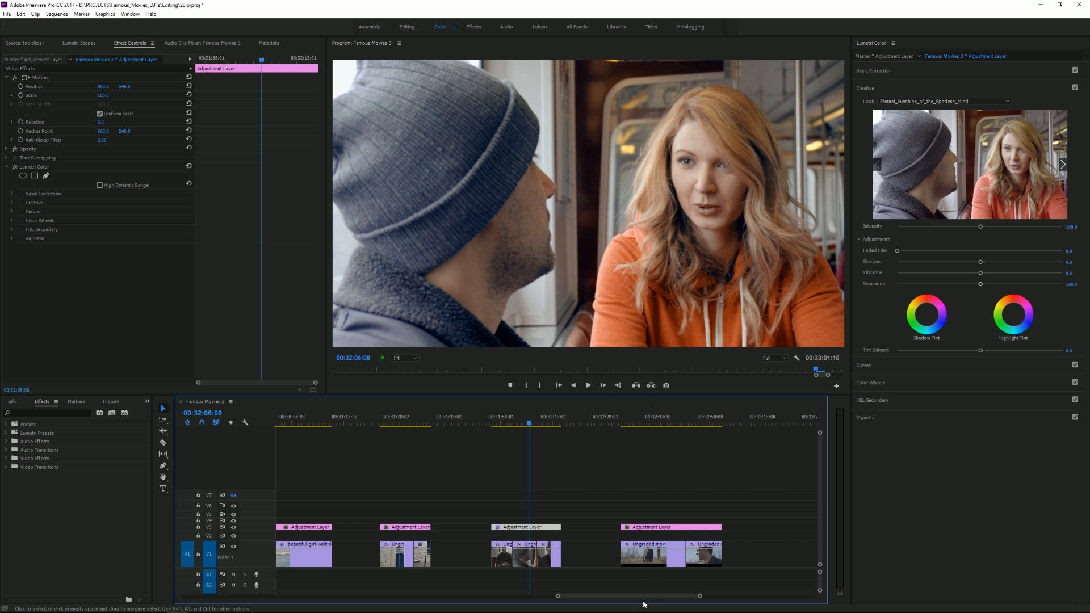
Step: Go to the clip of the man in the hat at 00:32:39:05 and load URSA_Mini_46K-Pro's Jessie_James.cube as its adjustment layer's Creative look
left_click_drag(637, 601, 649, 599)
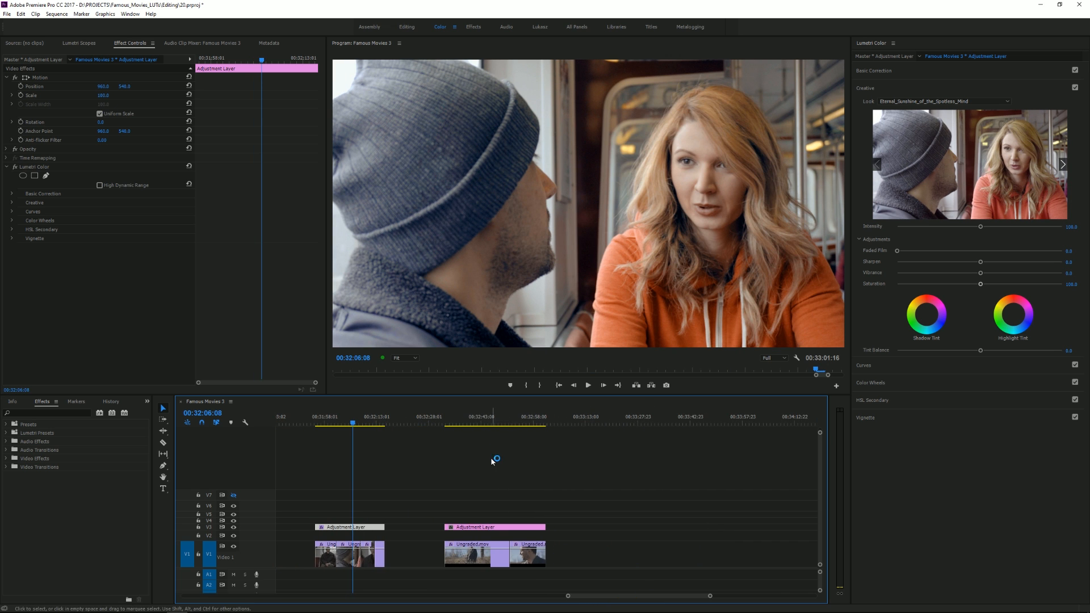
left_click(466, 422)
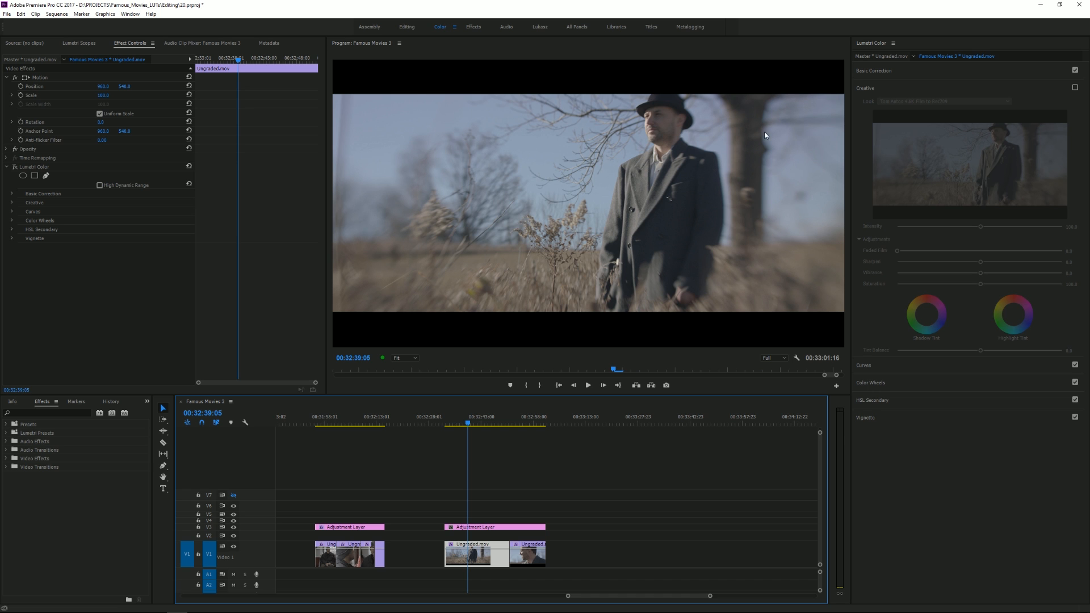
left_click(483, 527)
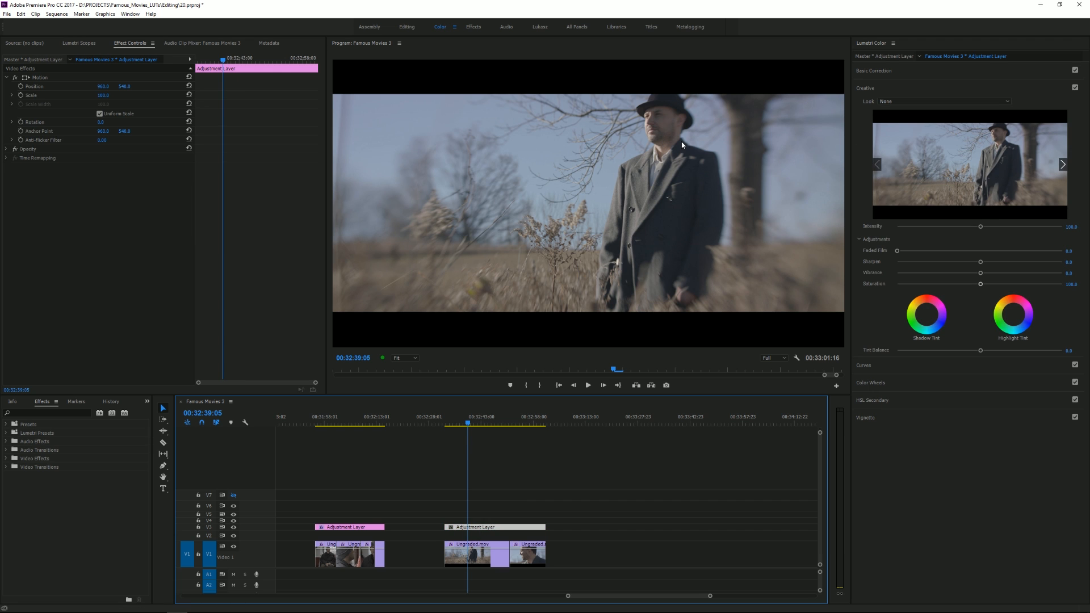
left_click(897, 100)
left_click(767, 38)
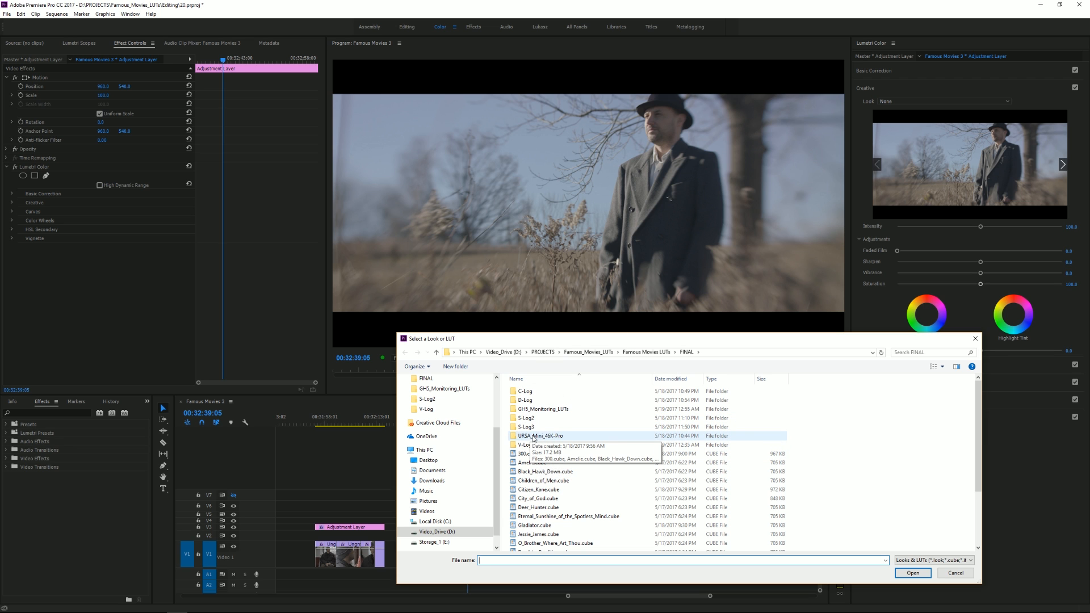
double_click(548, 439)
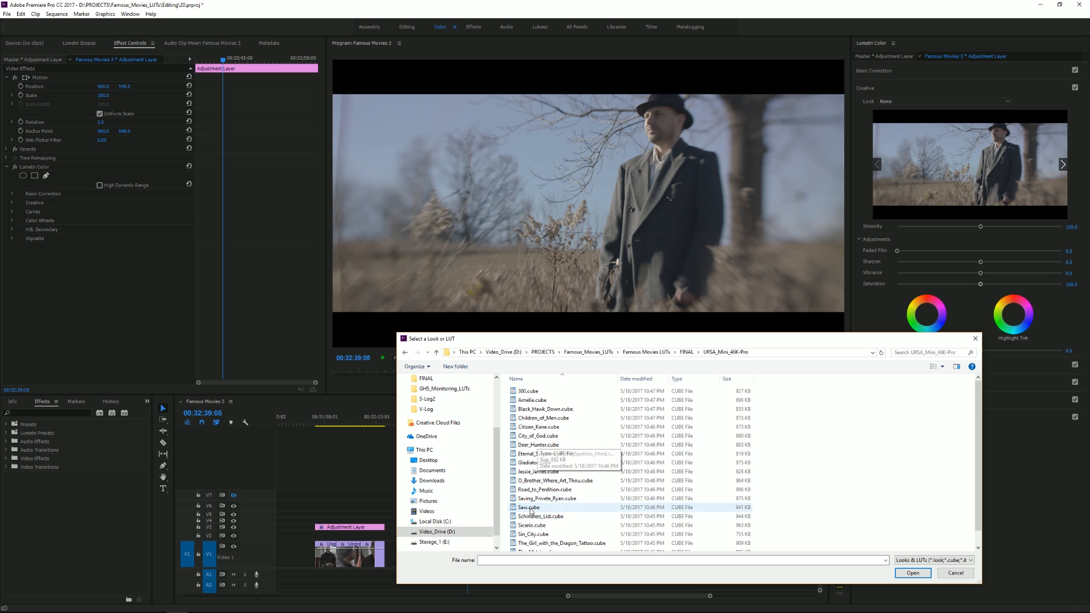
double_click(539, 472)
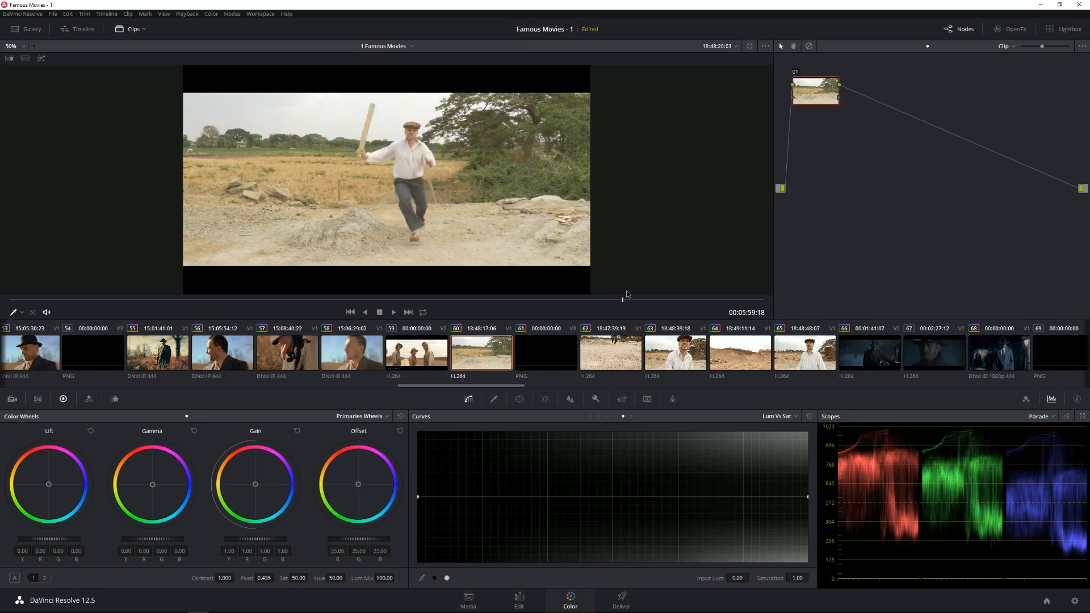
Step: In DaVinci Resolve, scrub clip 60 to a frame of the running man and apply the Famous_Movies_LUTs 3D LUT O_Brother_Where_Art_Thou to node 01
mouse_move(704, 299)
left_mouse_down()
mouse_move(689, 299)
mouse_move(788, 311)
mouse_move(630, 300)
mouse_move(683, 304)
left_mouse_up()
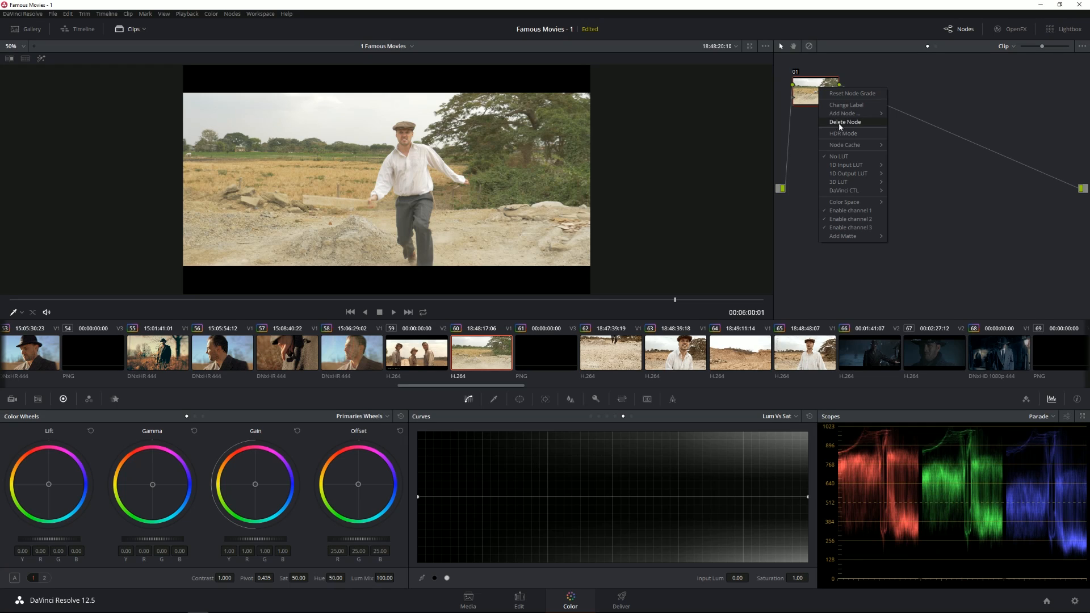
mouse_move(845, 185)
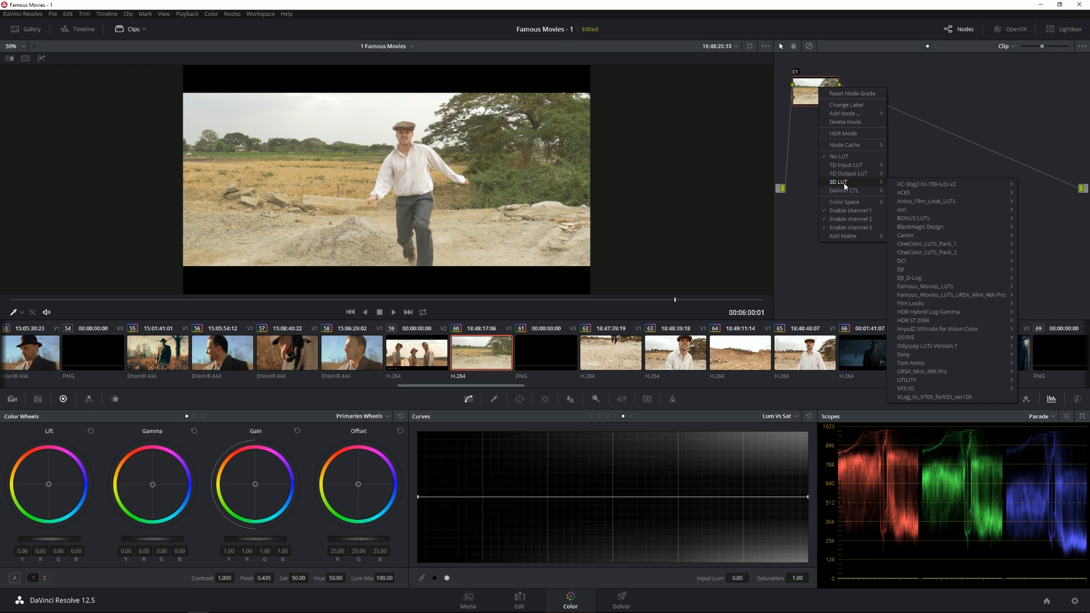
left_click_drag(815, 87, 825, 97)
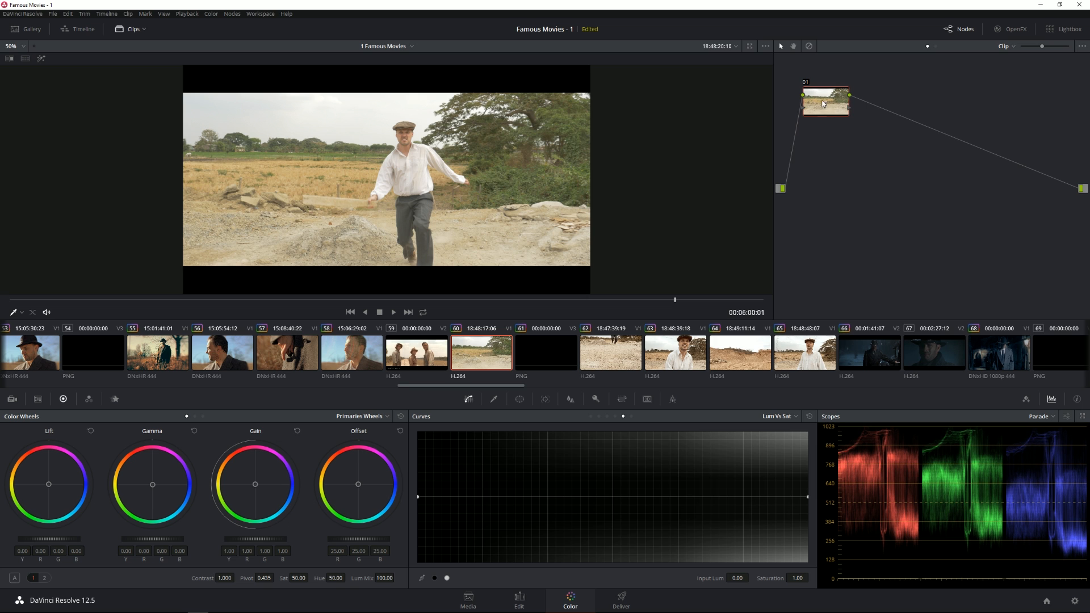
left_click_drag(821, 101, 819, 99)
right_click(818, 99)
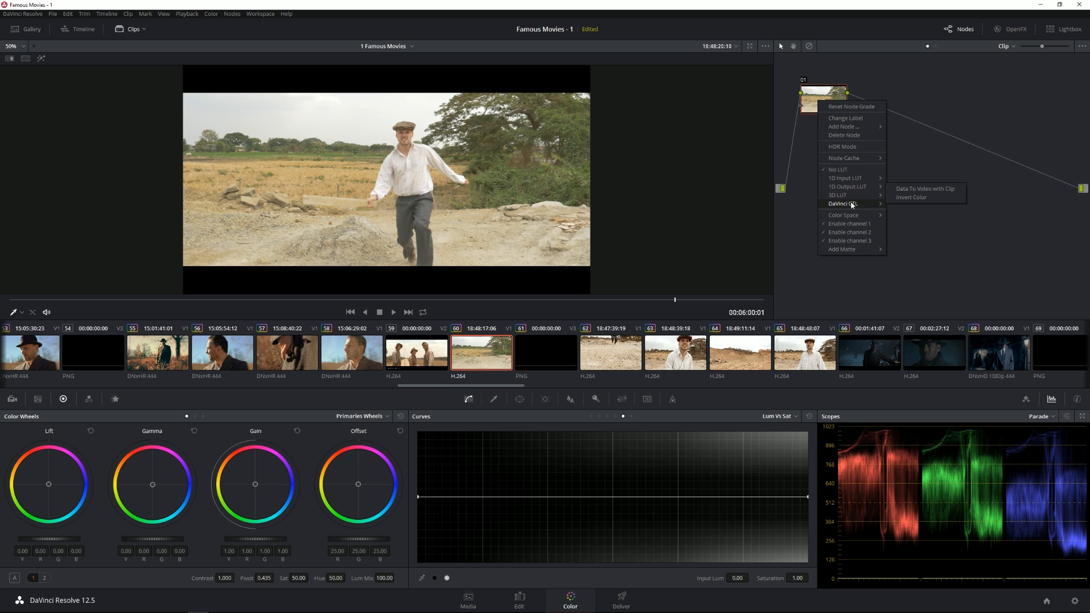
mouse_move(860, 194)
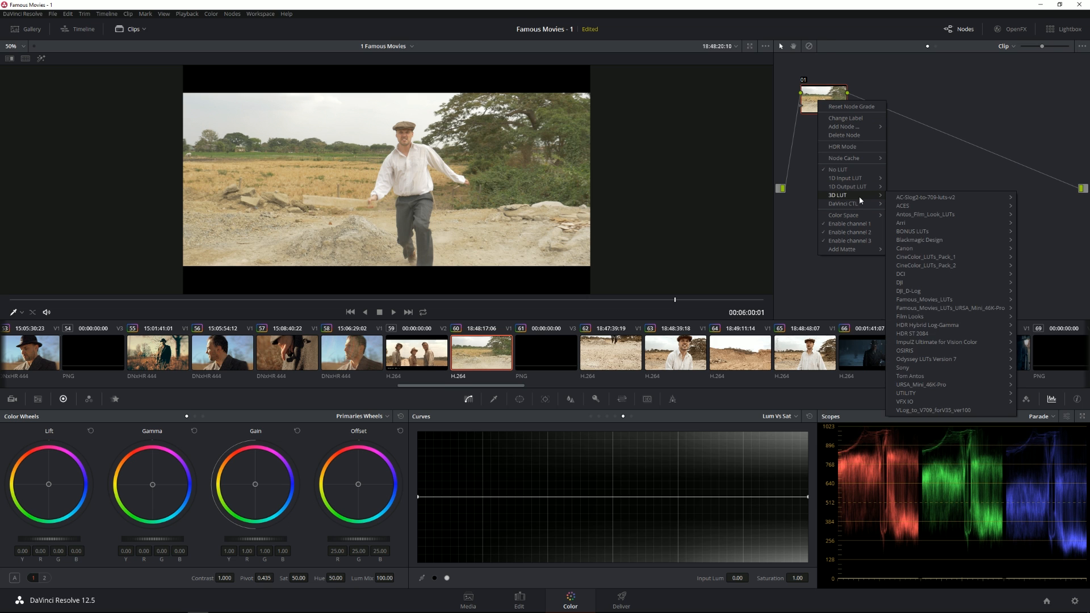
mouse_move(937, 282)
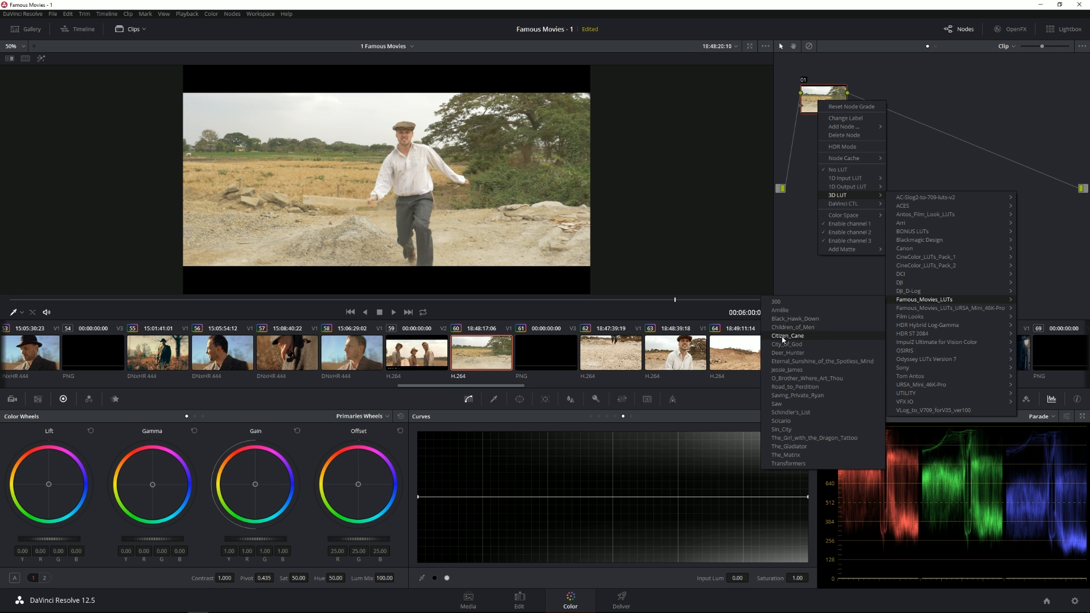
left_click(800, 379)
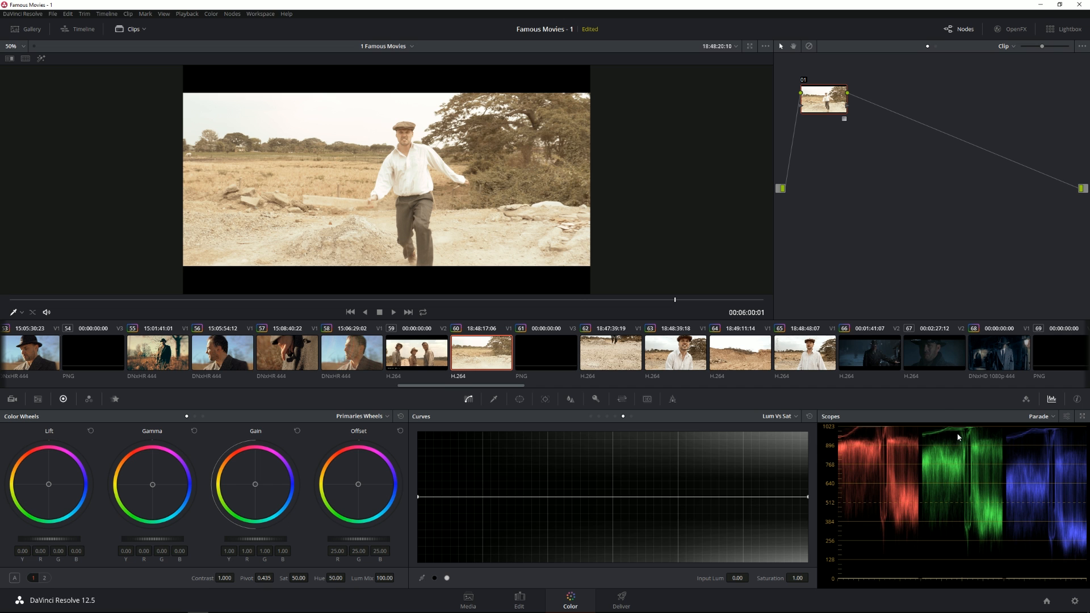
Step: Compare the shot with node 01 disabled and enabled, and lower the Offset to 17.35 on all channels
left_click(804, 82)
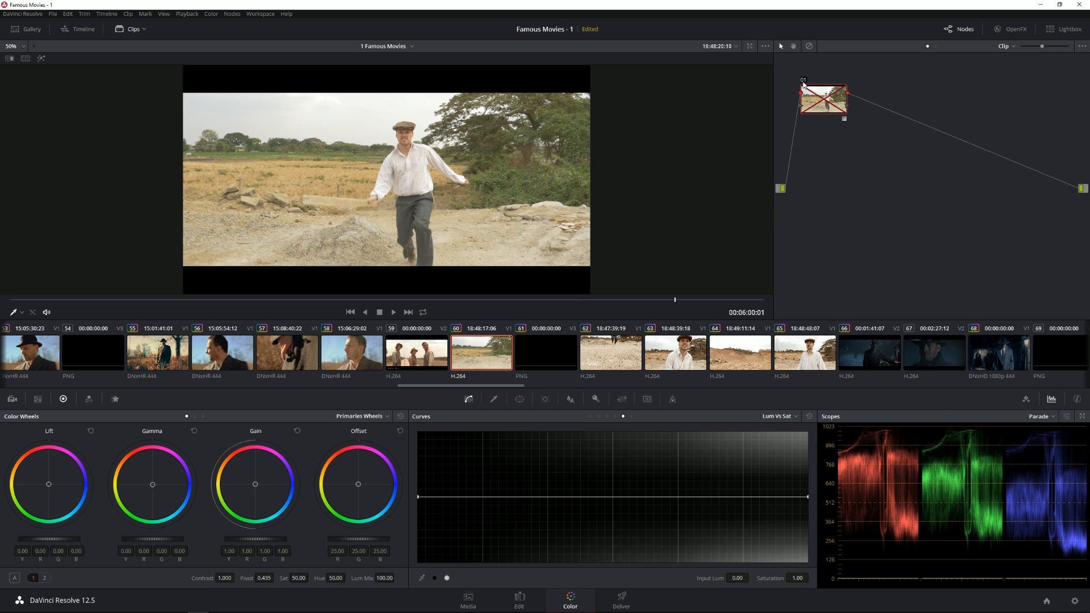
left_click(804, 83)
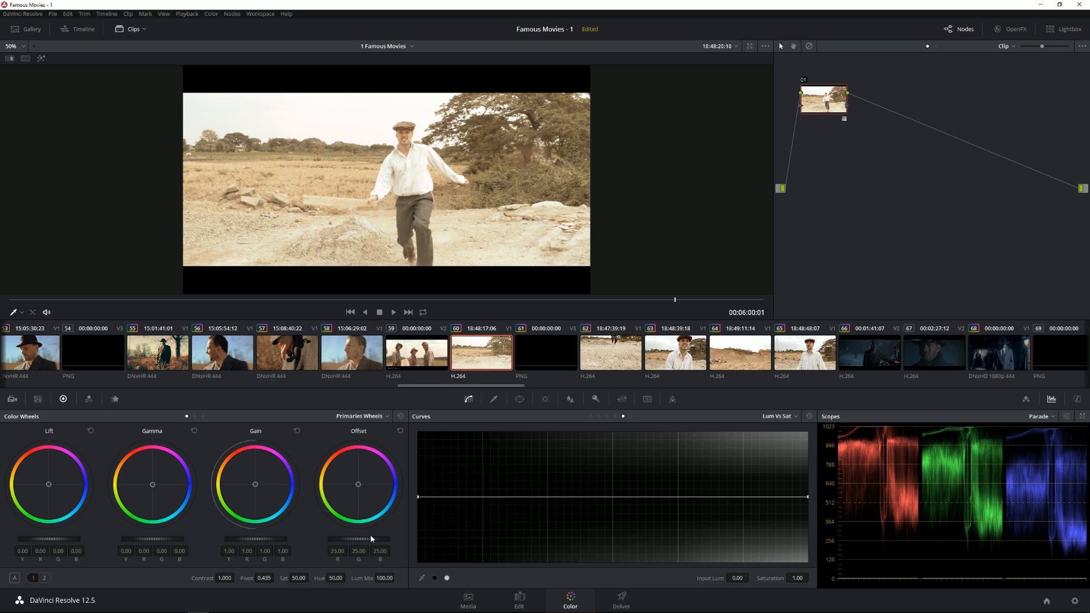
left_click_drag(358, 539, 315, 539)
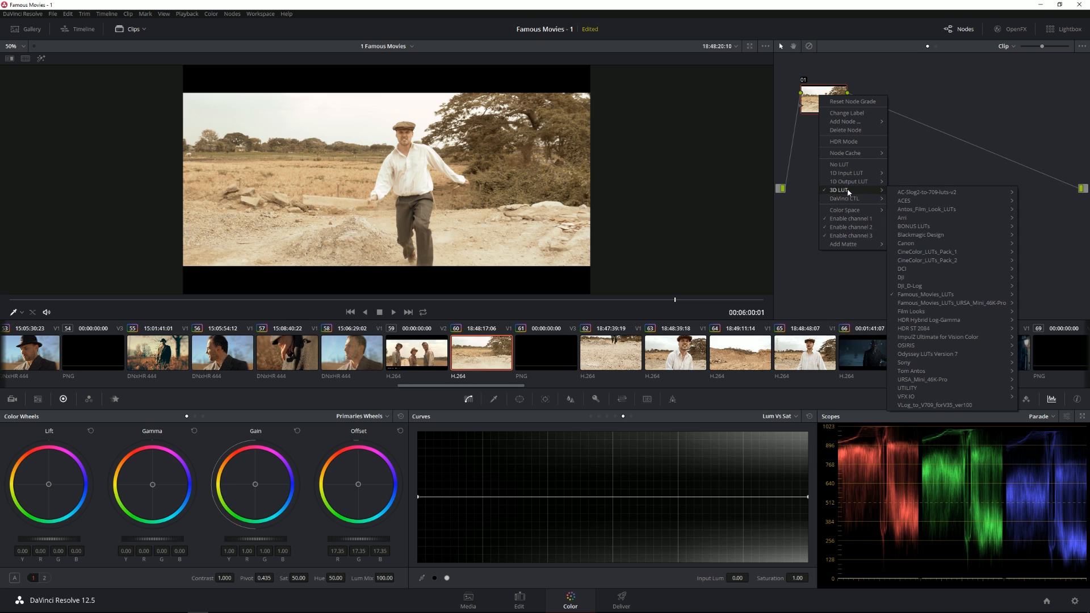
Step: Open the LUT folder from the project's Color Management settings to locate Famous_Movies_LUTs, and leave the settings without saving
mouse_move(890, 277)
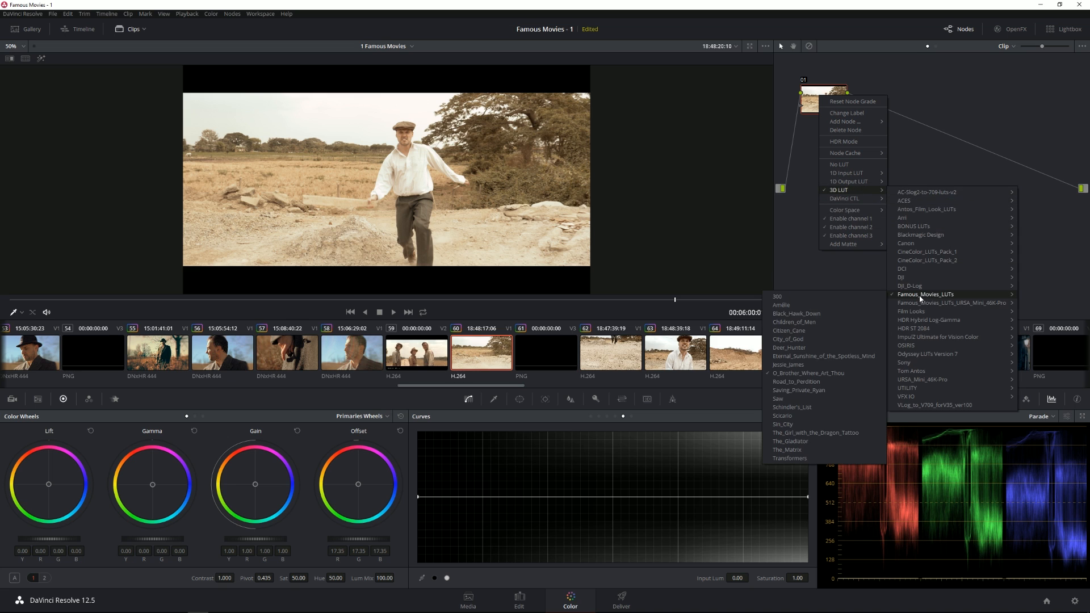
left_click(52, 14)
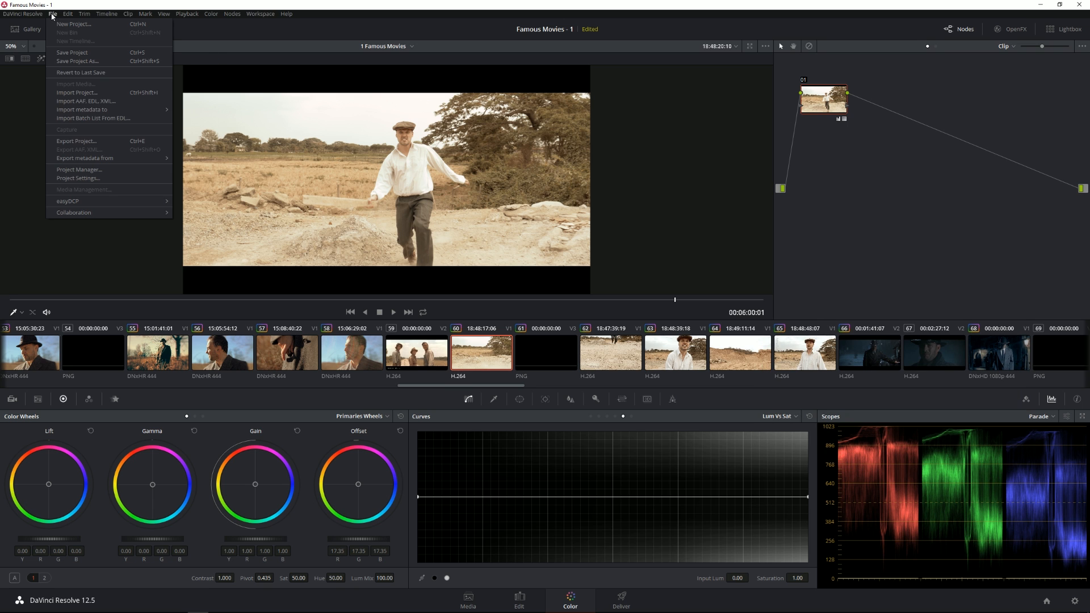
left_click(79, 179)
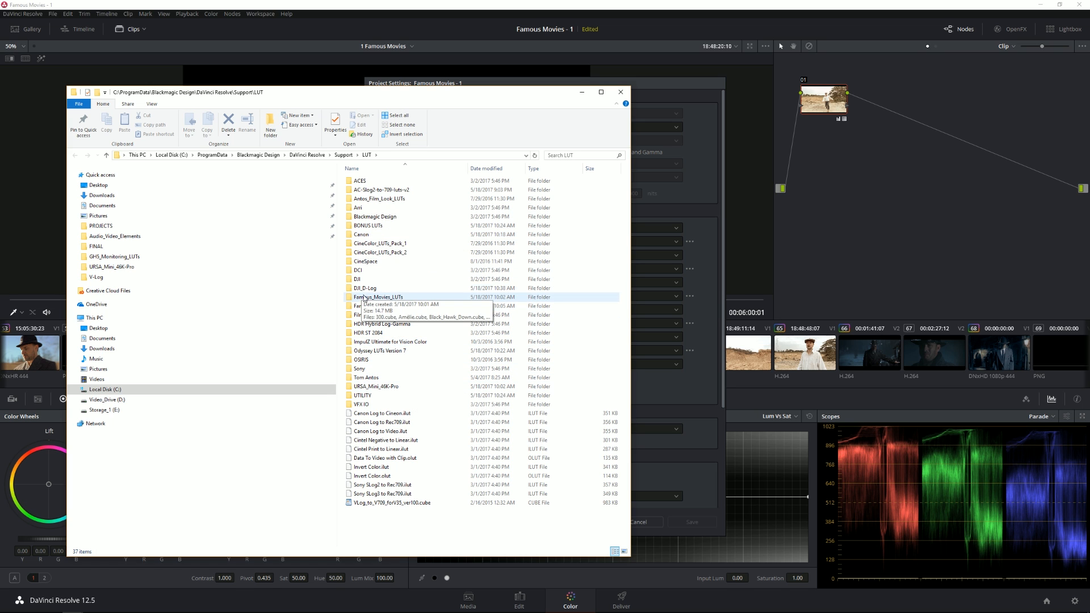
left_click(369, 300)
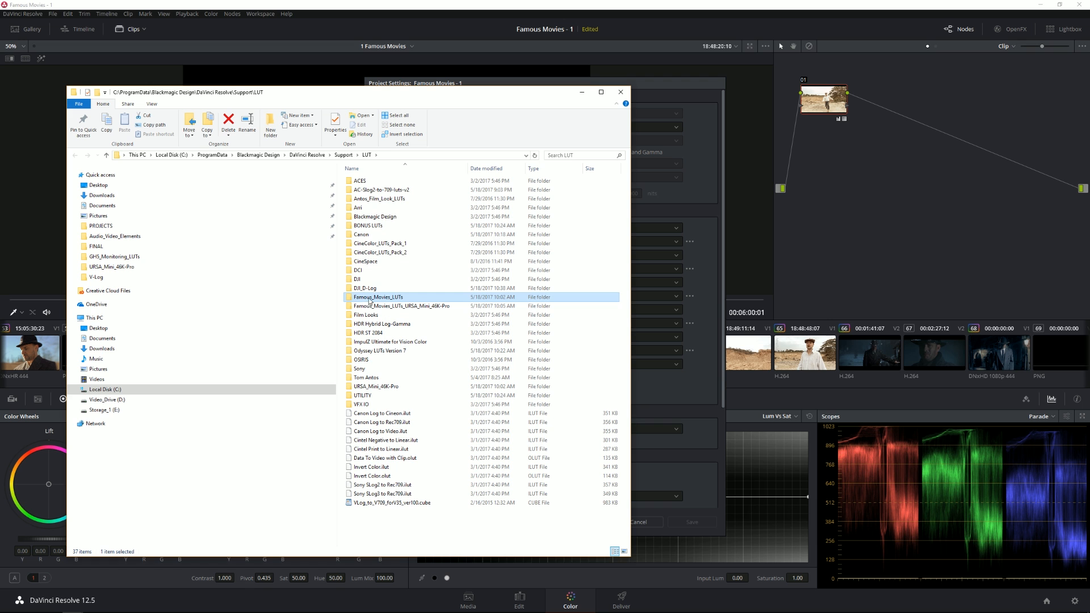
left_click(620, 92)
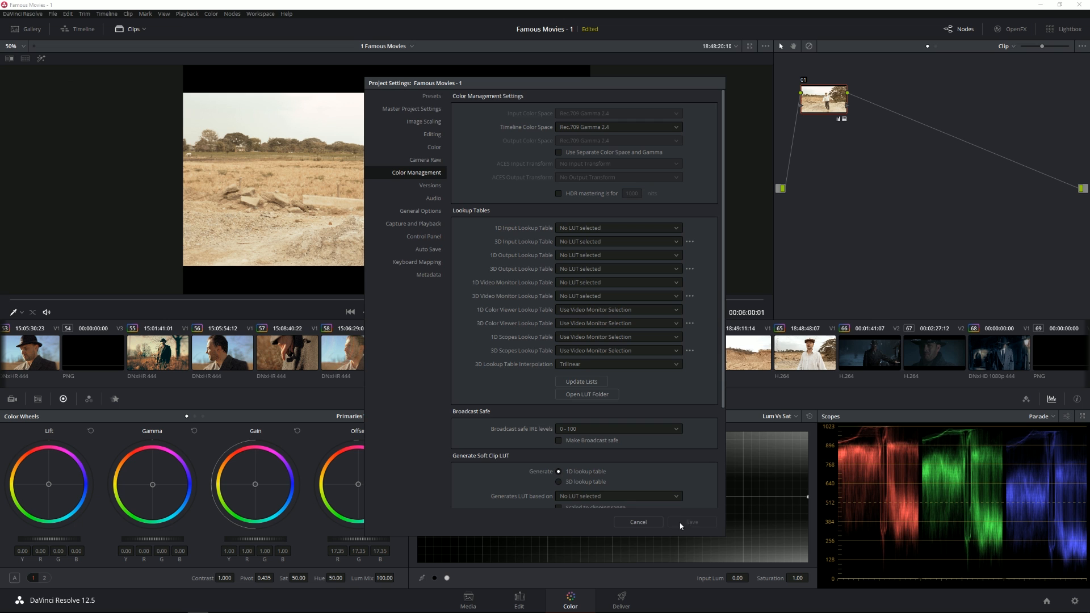
left_click(647, 522)
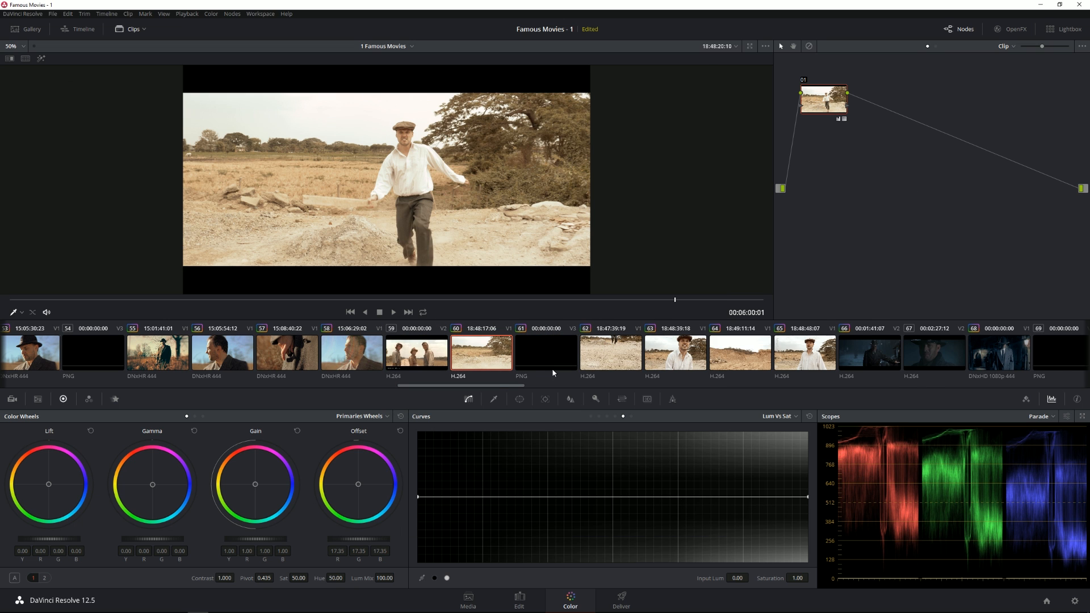
Step: Switch to the browser, open the Downloads page of tomantosfilms.com and read the Film-Stock LUTs section
scroll(560, 369, "down", 5)
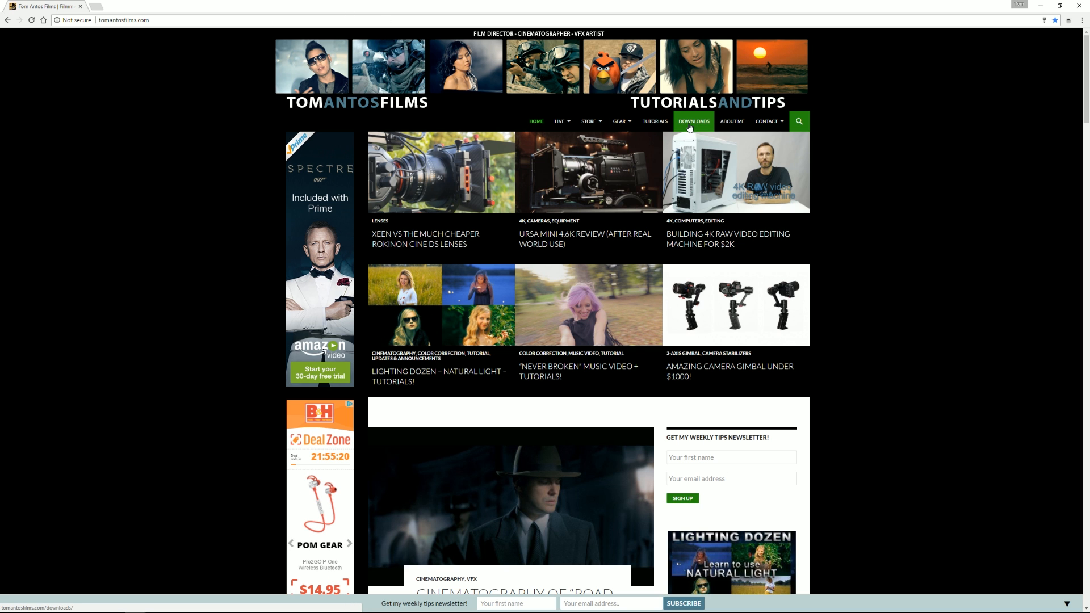
left_click(692, 125)
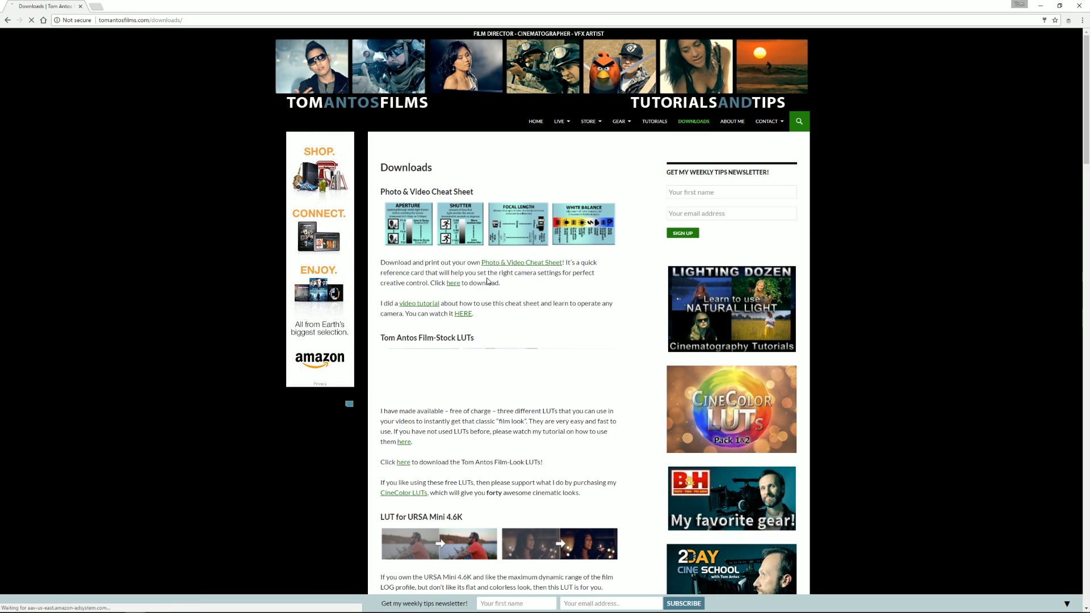
scroll(487, 280, "down", 1)
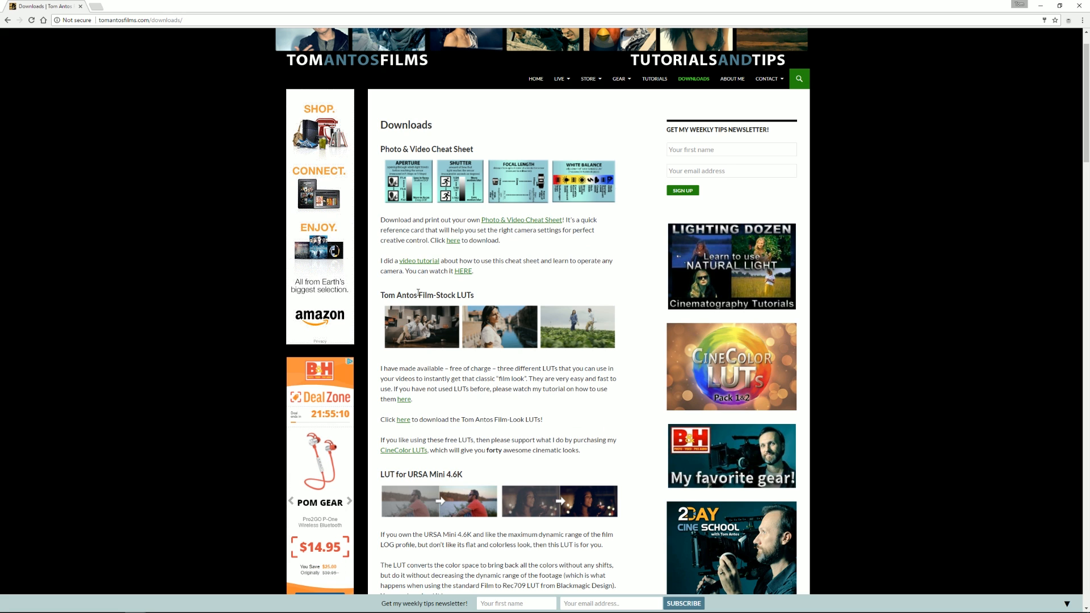
left_click_drag(467, 296, 421, 319)
left_click(465, 386)
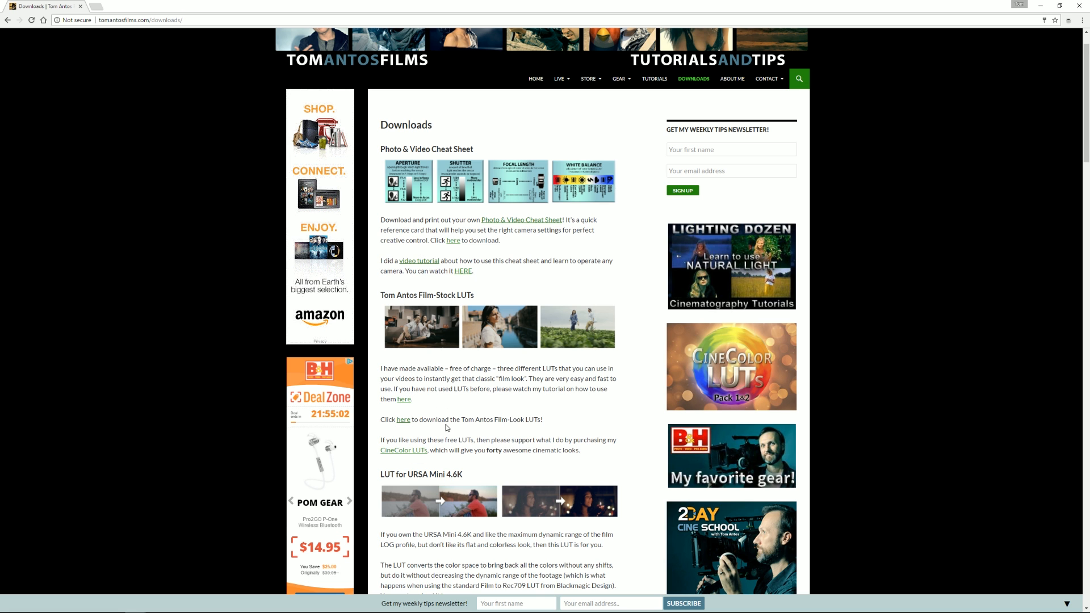
Step: Look through the URSA Mini 4.6K LUT, Widescreen Bars and raw footage sections of the Downloads page
scroll(413, 318, "down", 3)
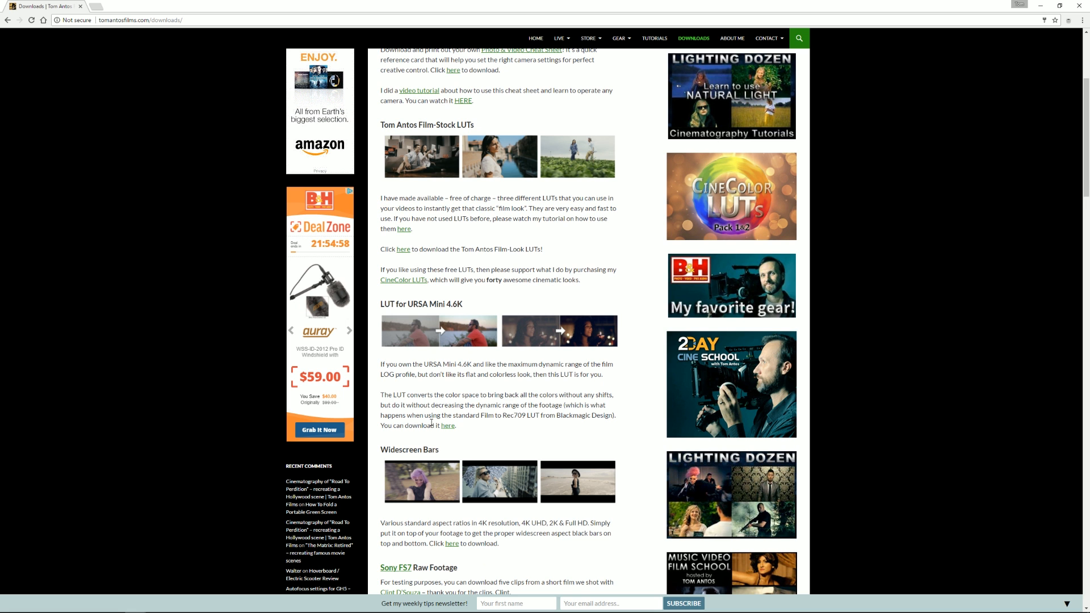
left_click_drag(409, 450, 454, 451)
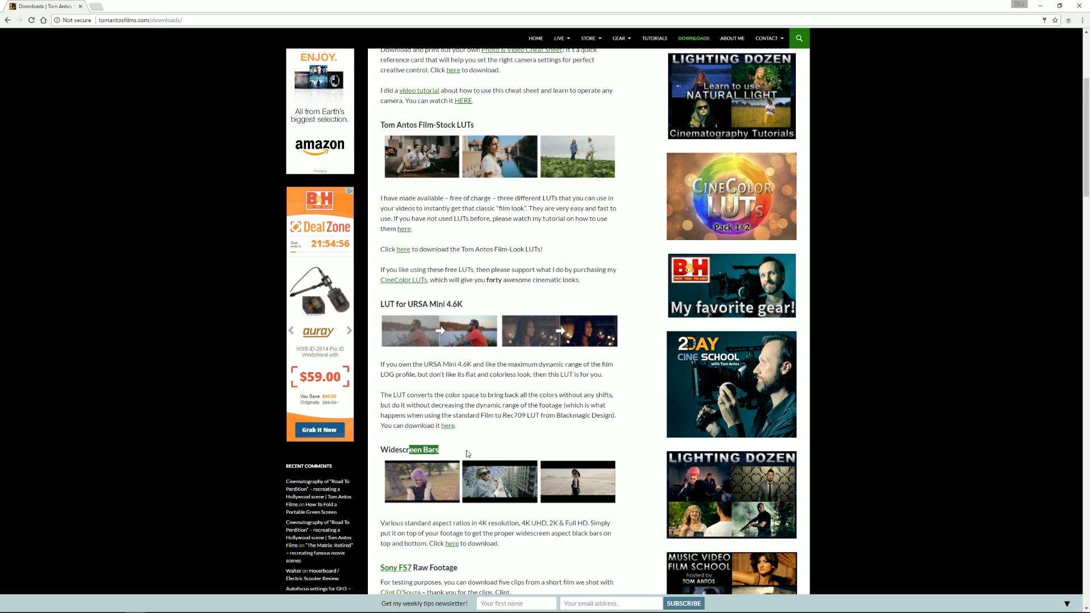
scroll(465, 454, "down", 3)
scroll(465, 454, "down", 3)
scroll(465, 454, "up", 7)
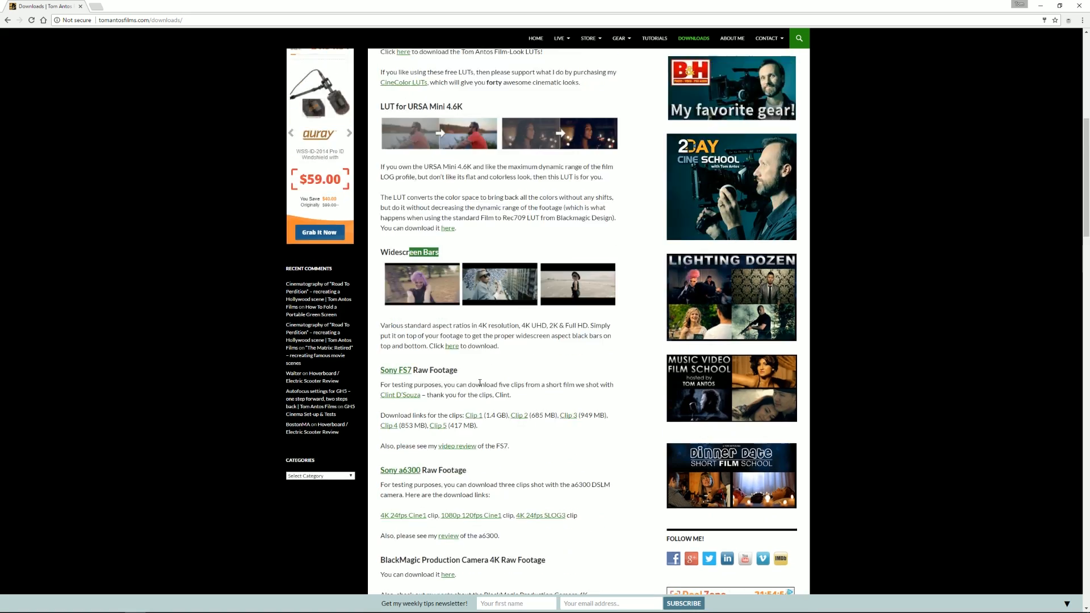
Step: Return to the start of the Downloads page and open the site's Store
scroll(643, 134, "up", 3)
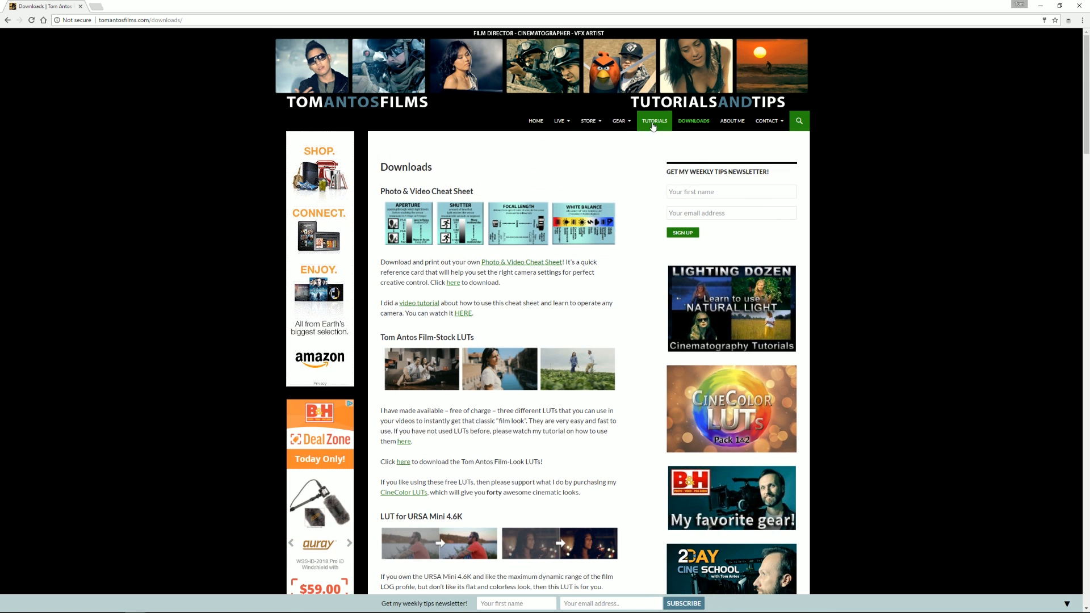
left_click(584, 126)
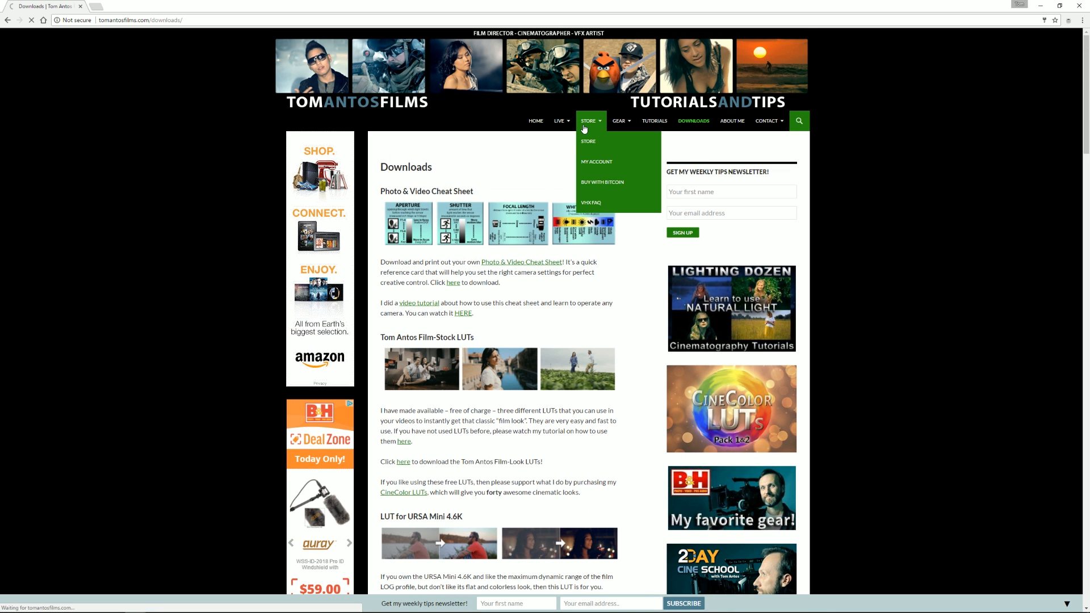